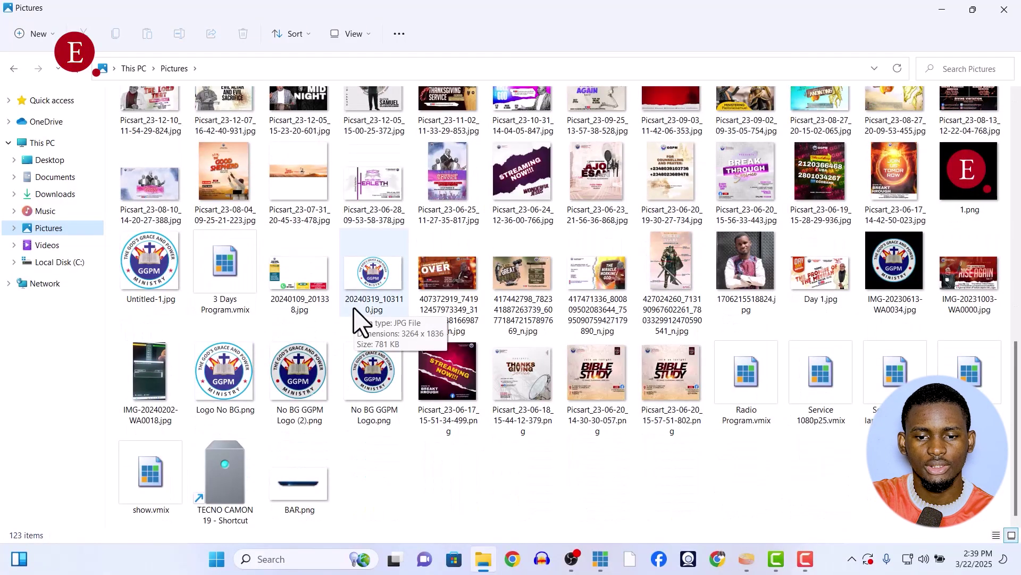
Add Picsart_23-09-03_11-42-06-353.jpg from the Pictures folder to the GGPM scene and fit it to the screen
scroll(359, 322, "up", 4)
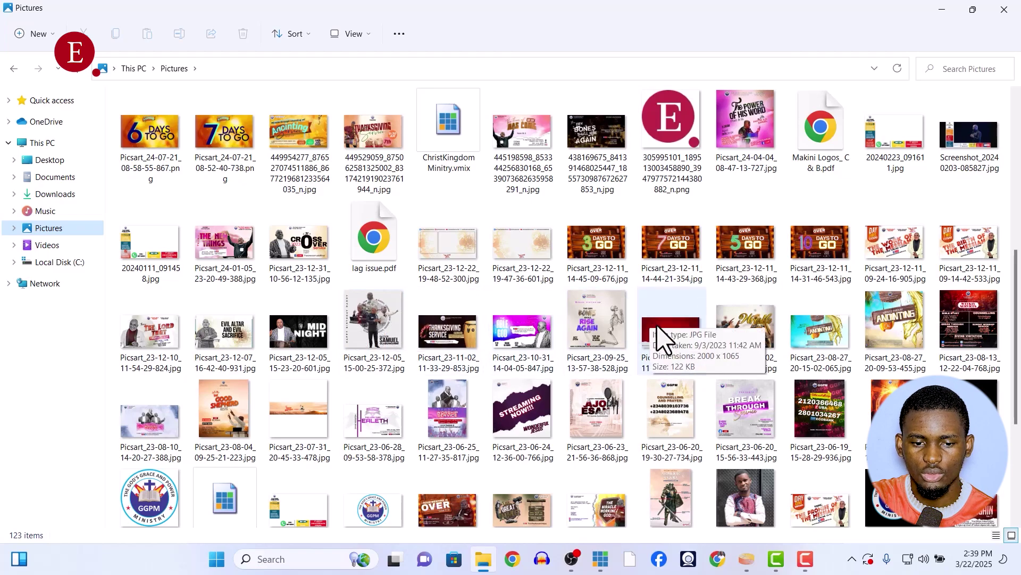
left_click(669, 346)
left_click_drag(673, 348, 334, 417)
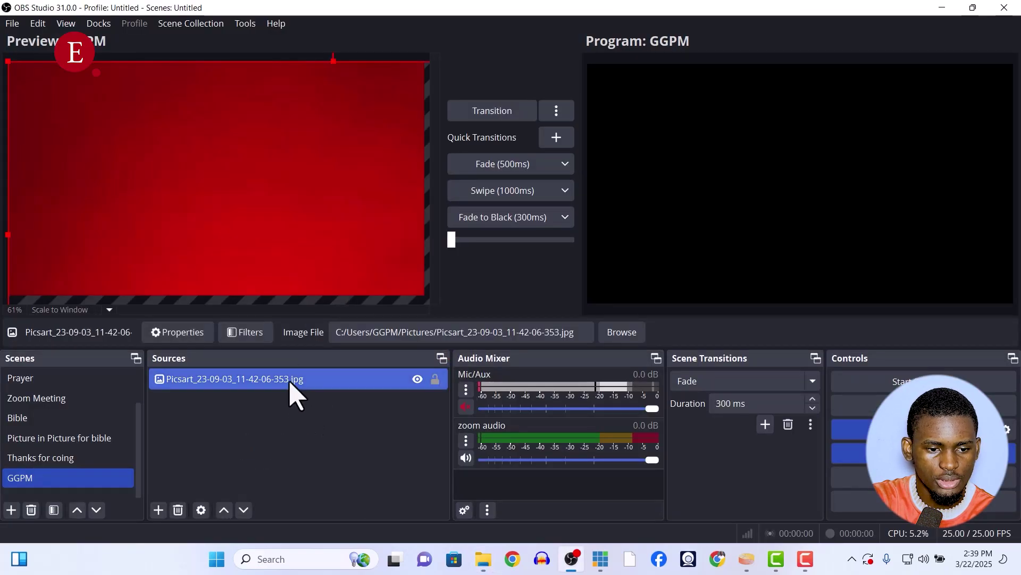
key("ctrl+f")
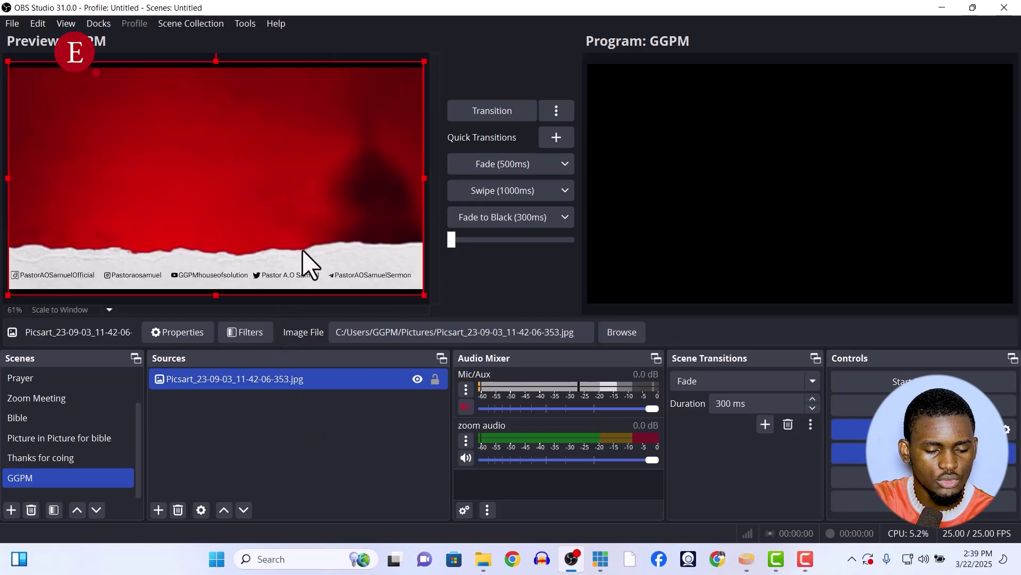
Apply the Fit to screen transform to the red background image source and deselect it
left_click(337, 442)
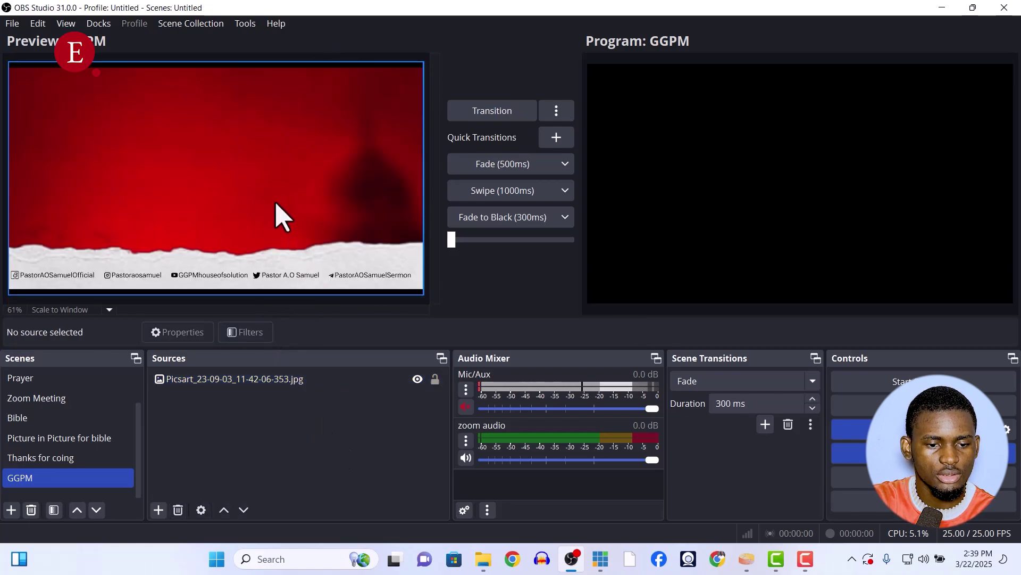
right_click(294, 186)
left_click(257, 379)
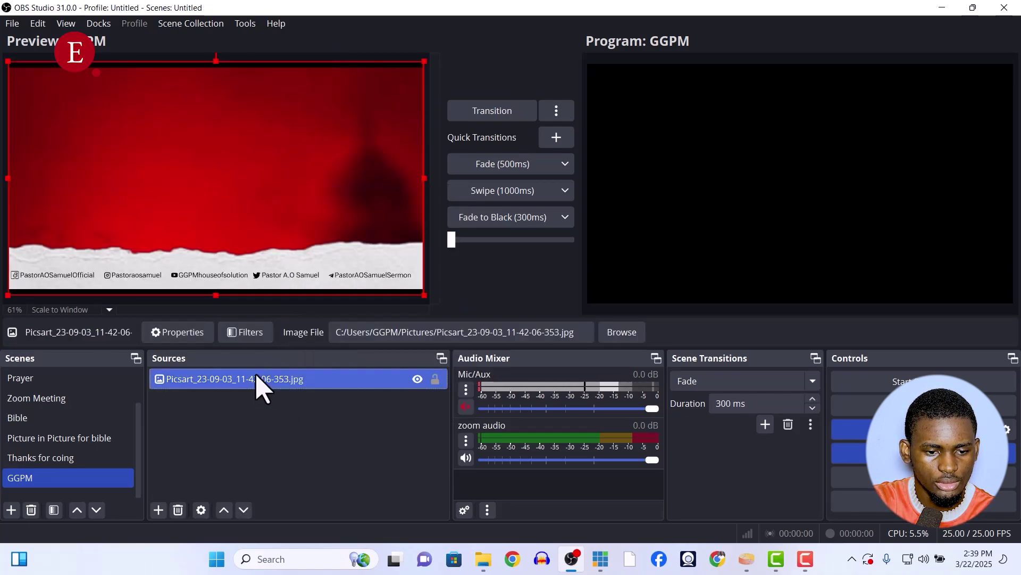
right_click(313, 247)
mouse_move(388, 348)
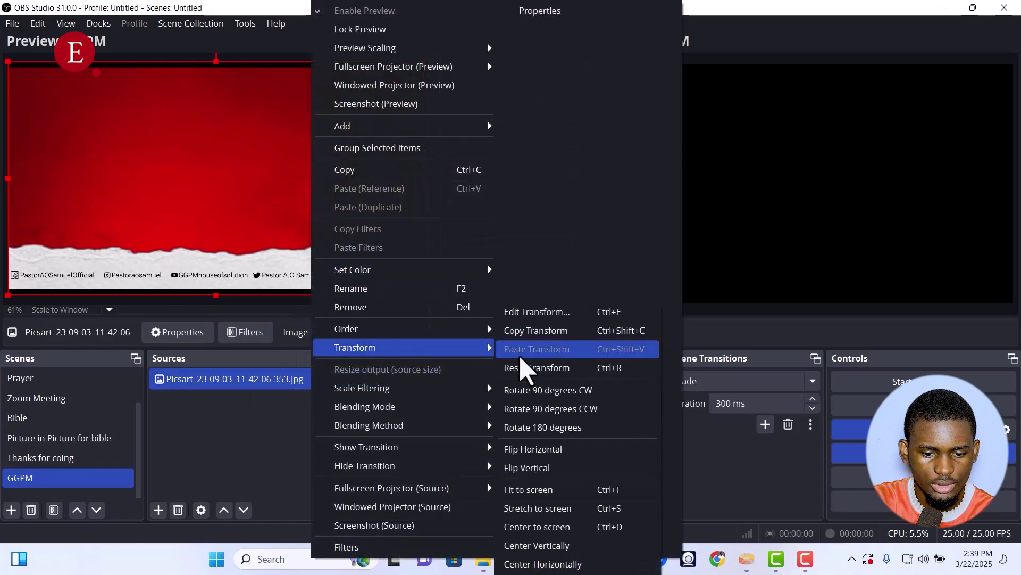
left_click(550, 491)
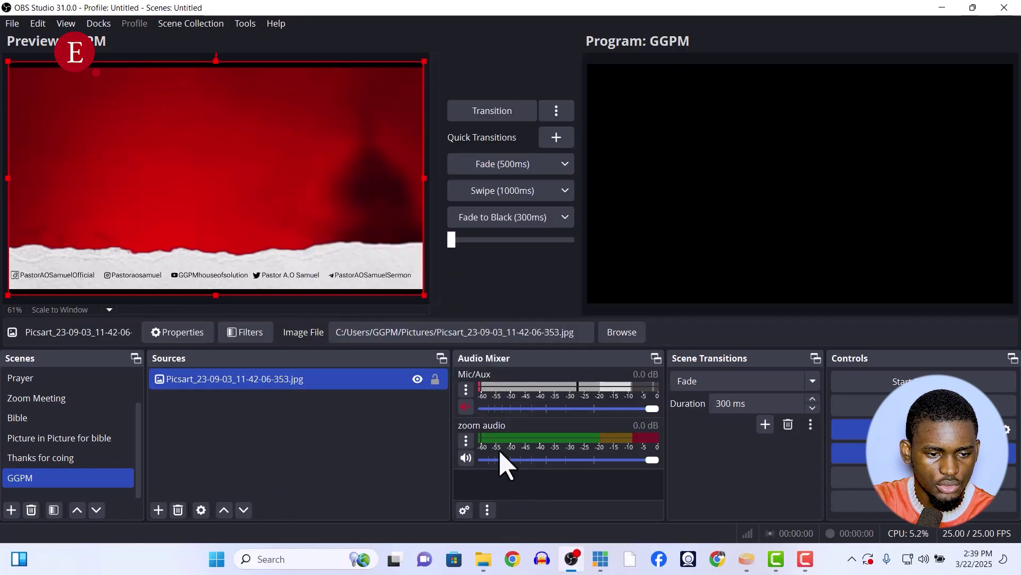
left_click(288, 434)
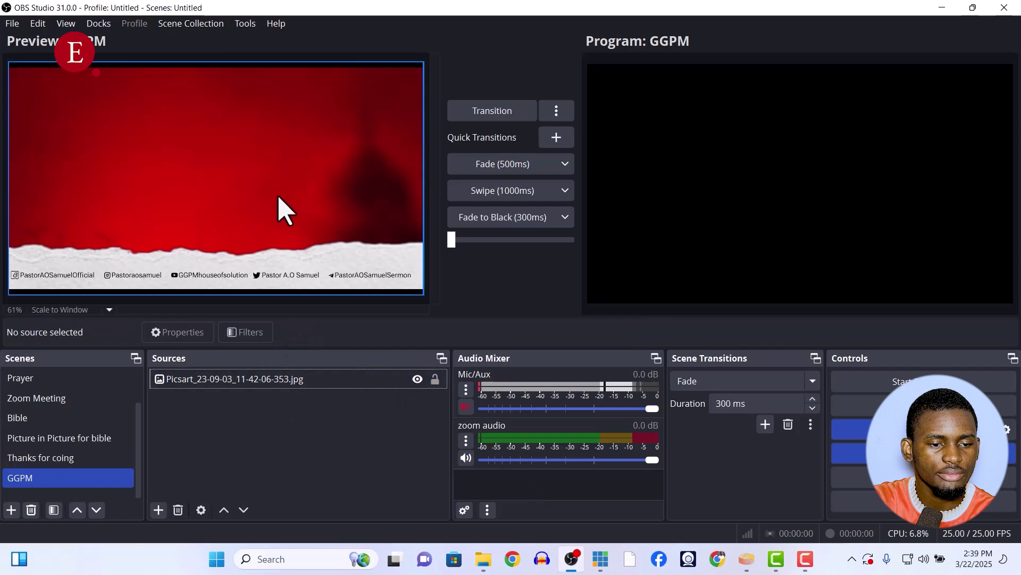
Switch to the Pictures folder and view Picsart_23-12-22_19-48-52-300.jpg, the background with two drawn frames
key("alt+Tab")
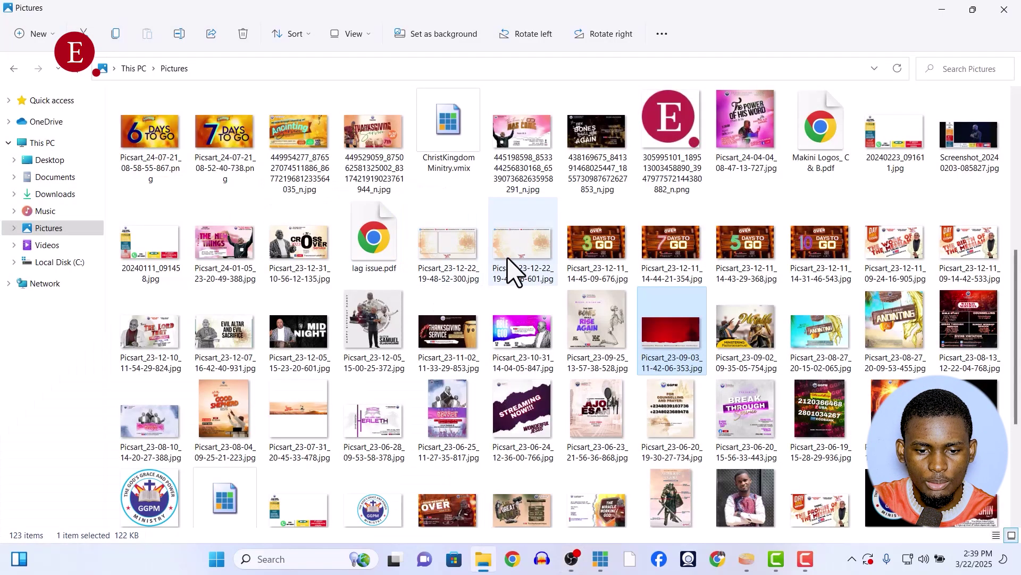
left_click(524, 264)
left_click(465, 265)
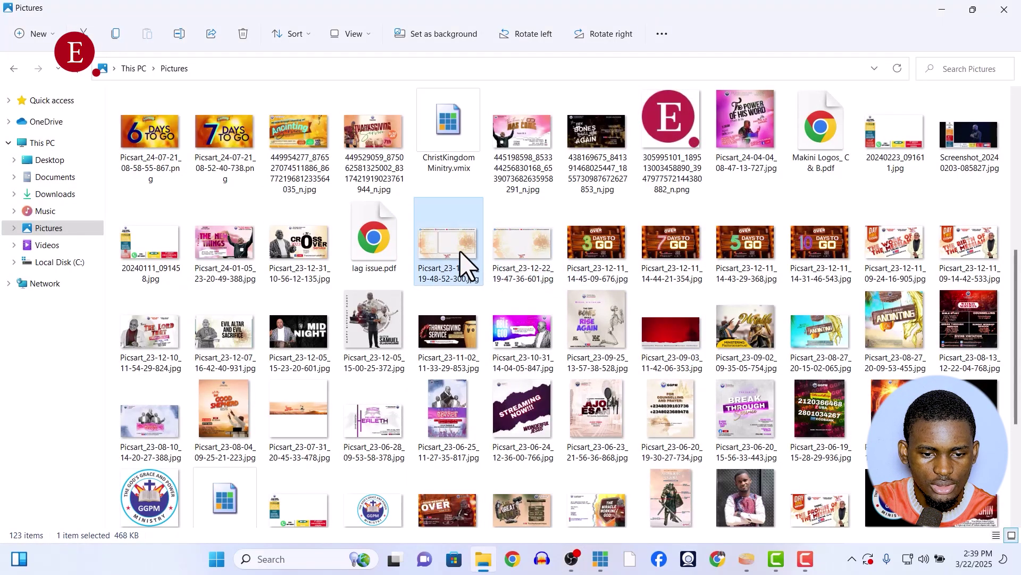
key("alt+Tab")
key("alt+Tab")
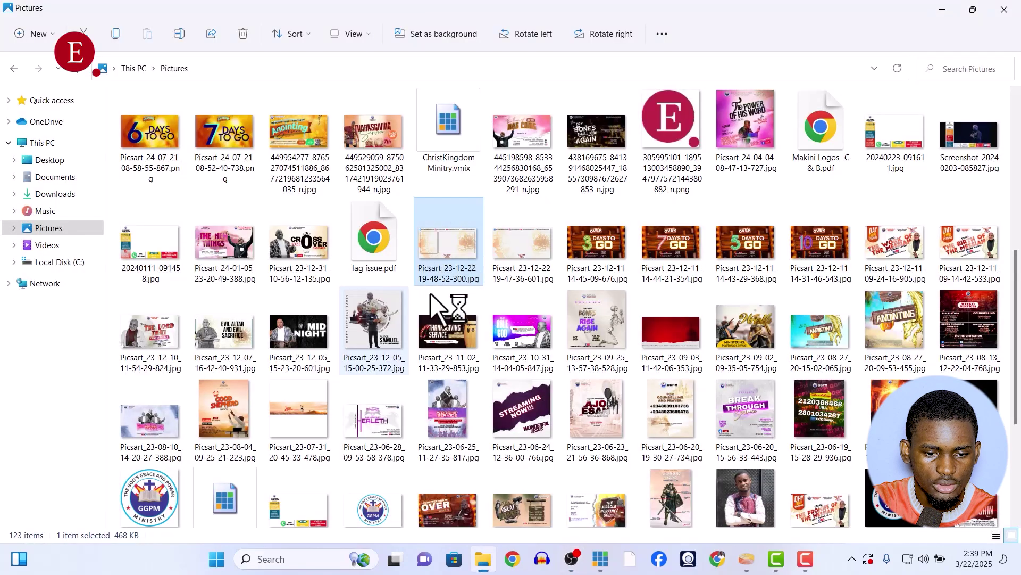
double_click(467, 265)
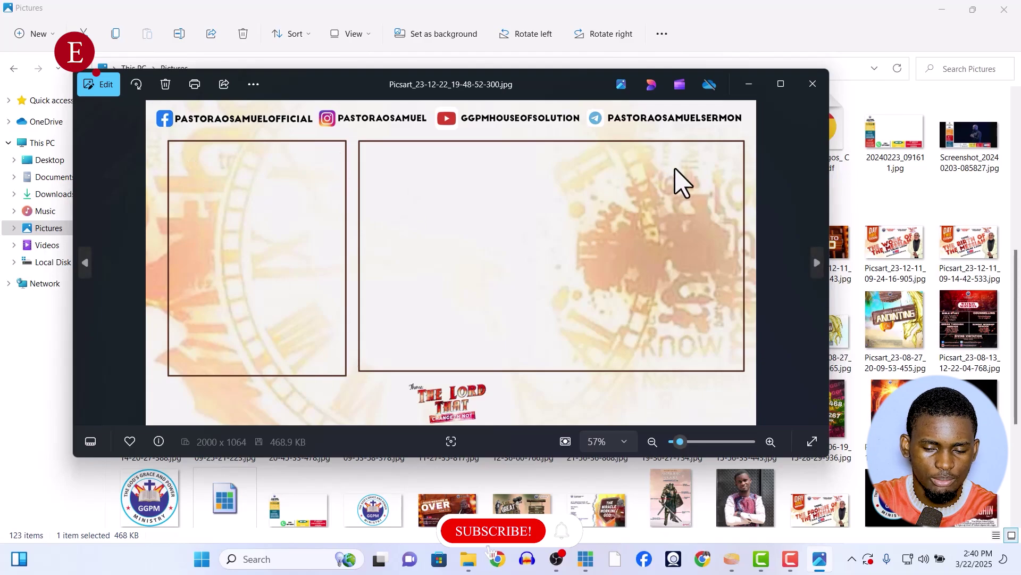
left_click(813, 84)
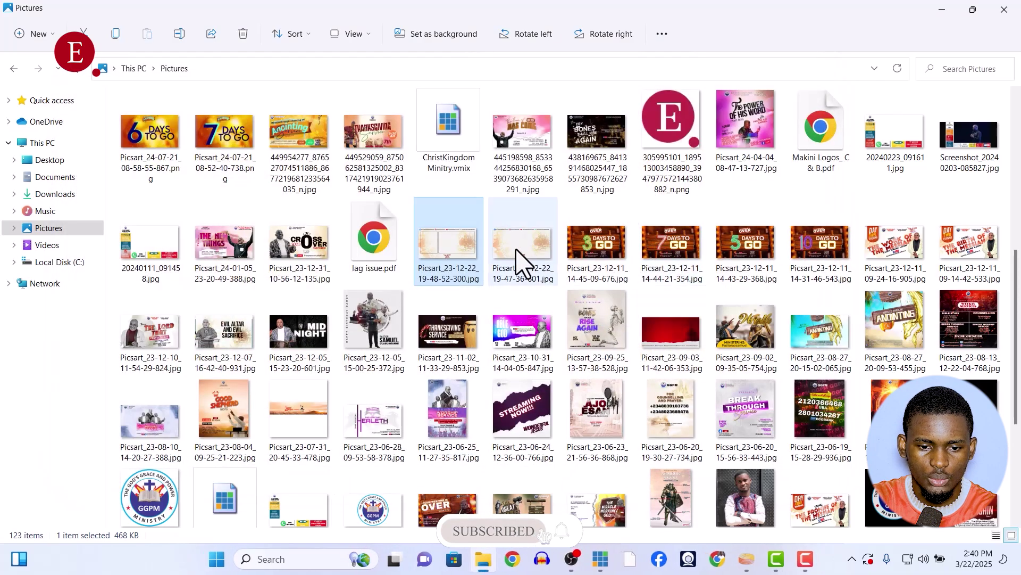
View the frameless background Picsart_23-12-22_19-47-36-601.jpg, close it and return to OBS Studio
left_click(515, 260)
double_click(515, 260)
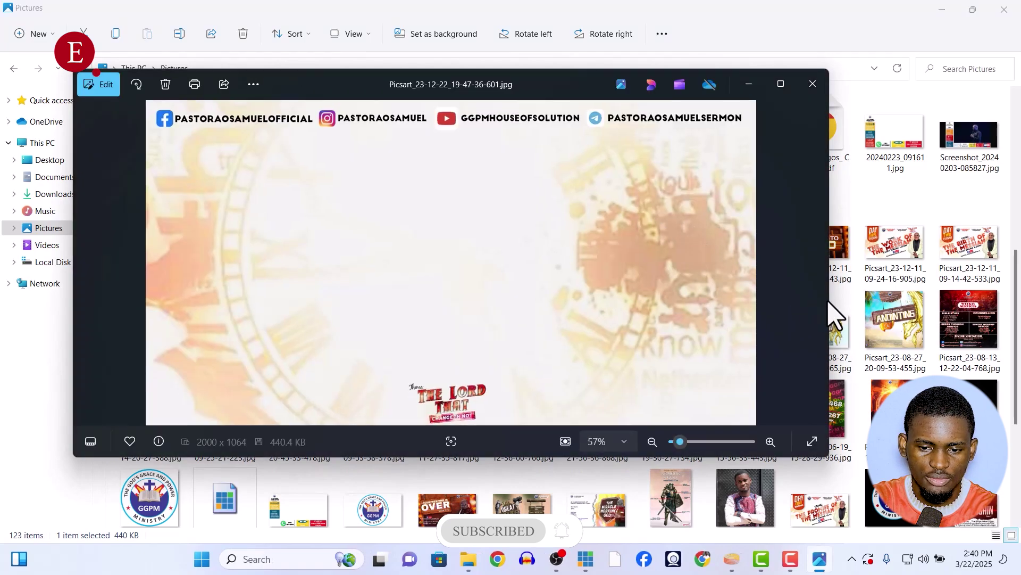
left_click_drag(830, 302, 721, 319)
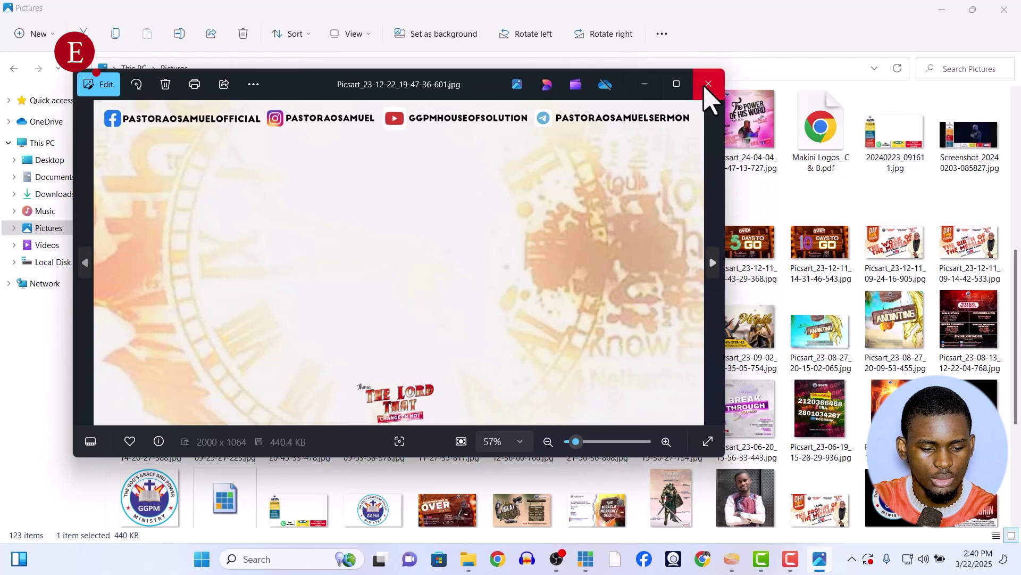
left_click(708, 86)
key("alt+Tab")
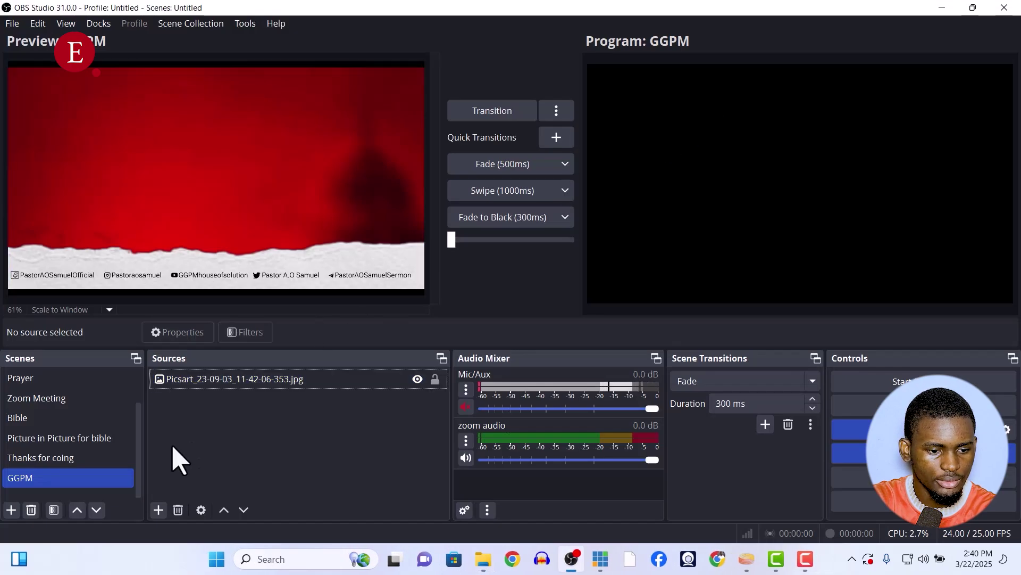
In the Picture in Picture for bible scene, hide the logo, both borders, Zoom and bible, leaving only the background image
left_click(91, 443)
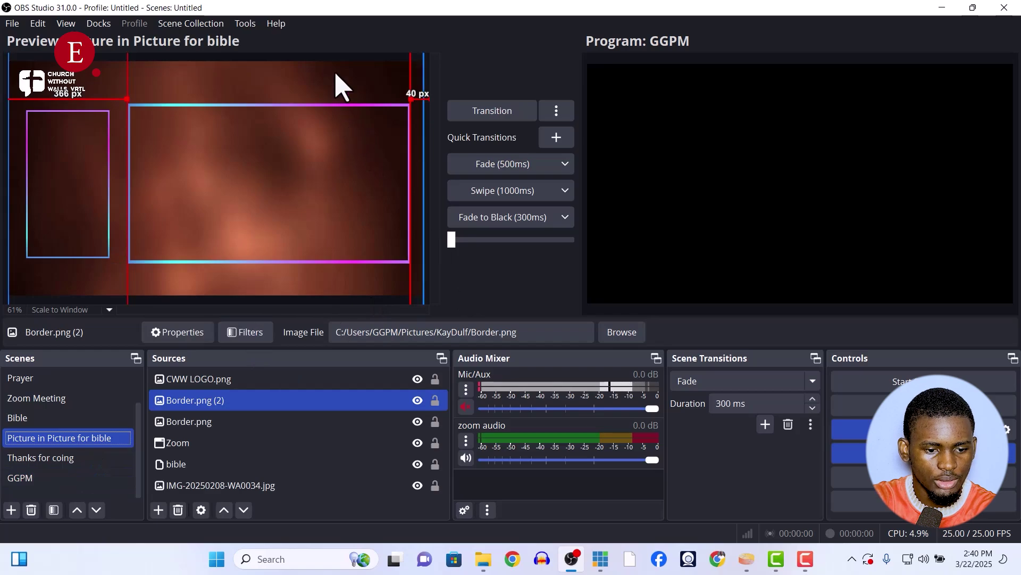
left_click(309, 444, "ctrl")
left_click(388, 443, "ctrl")
left_click(432, 381, "ctrl")
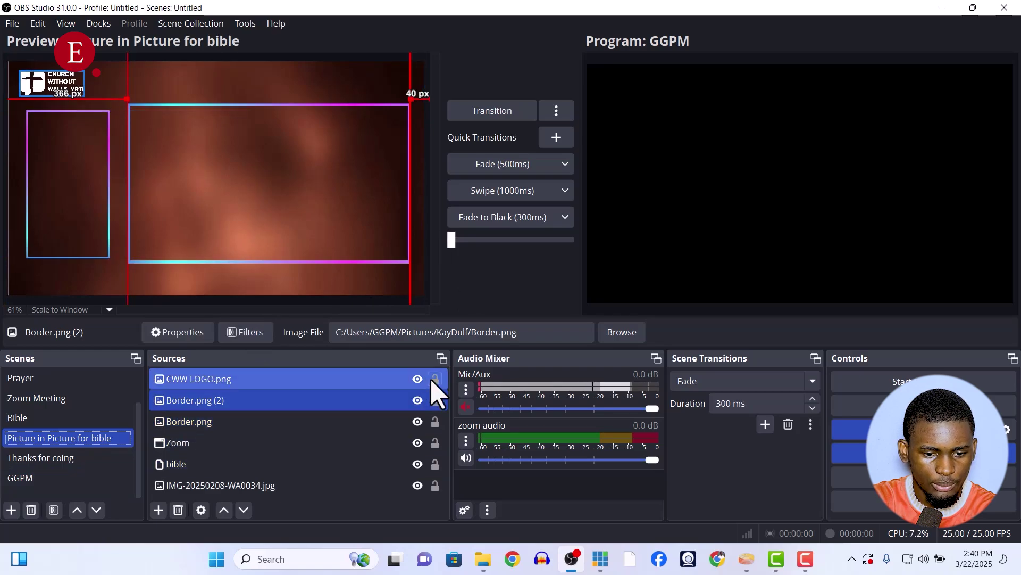
left_click(418, 379)
left_click(418, 400)
left_click(418, 422)
left_click(417, 442)
left_click(418, 464)
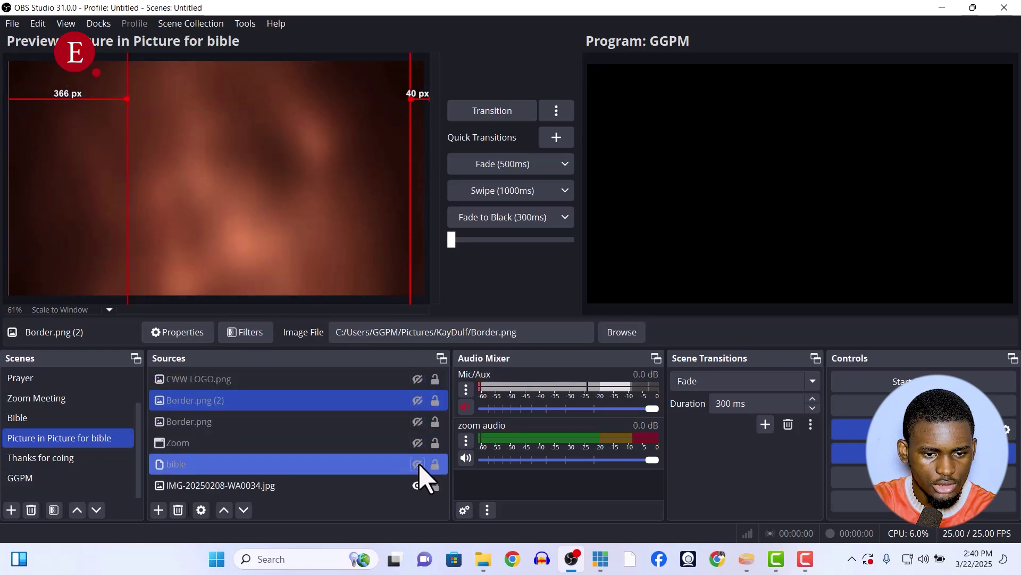
Try fitting the IMG-20250208-WA0034.jpg background to the screen
right_click(317, 265)
left_click(298, 262)
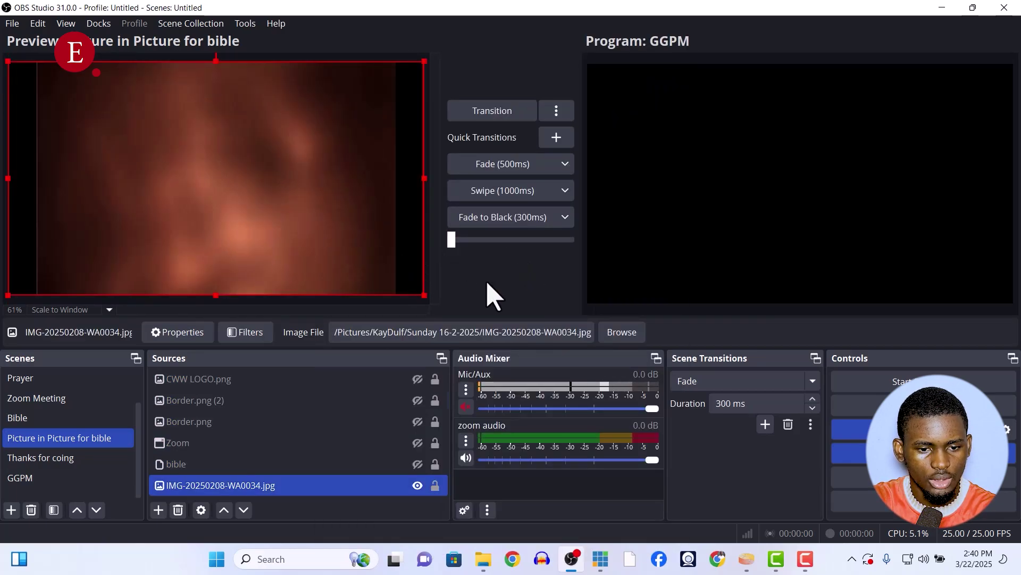
key("ctrl+s")
Make the bible, both border, Zoom and CWW LOGO.png sources visible again
left_click(333, 463, "ctrl")
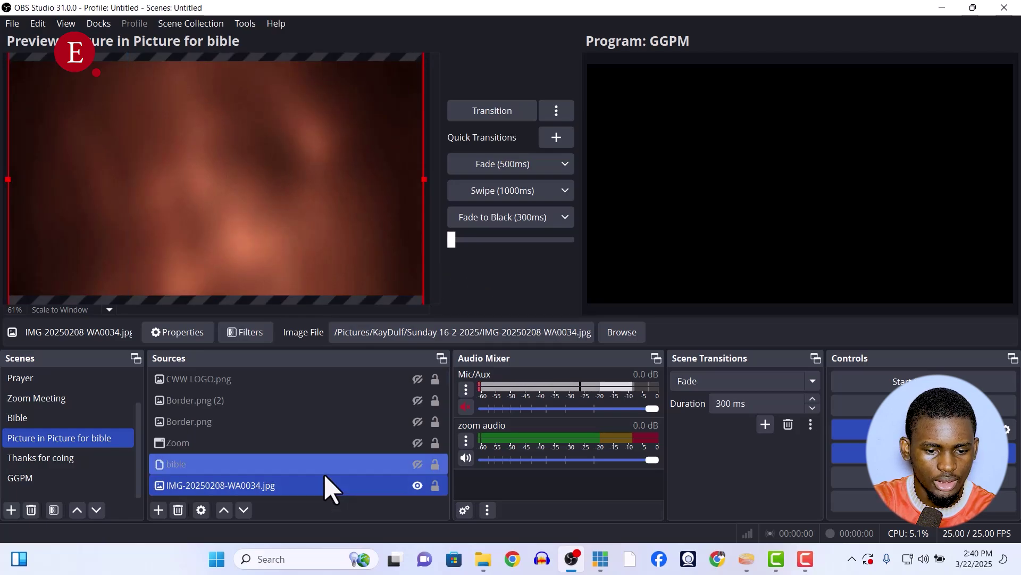
left_click(417, 421)
left_click(418, 400)
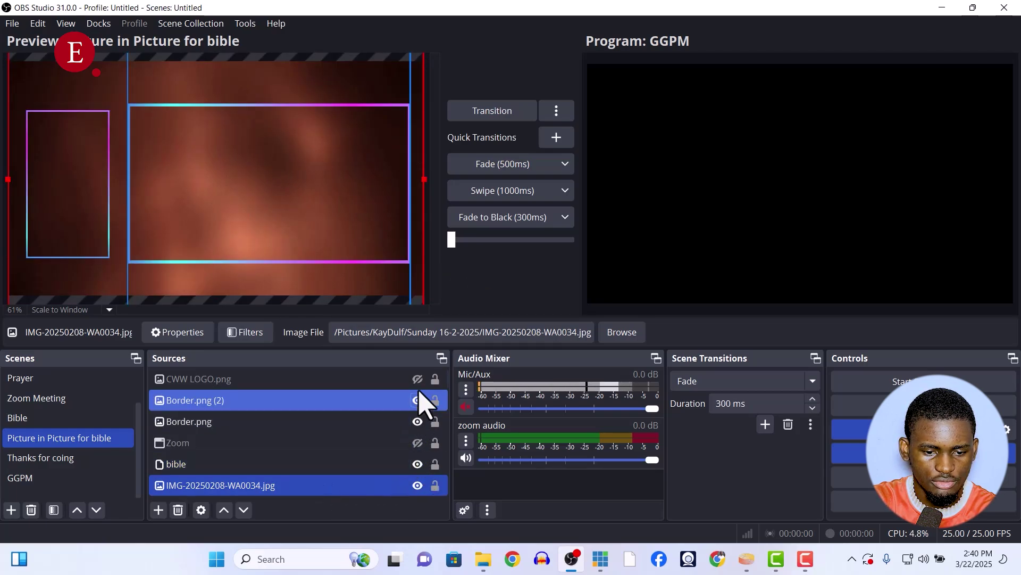
left_click(410, 378)
left_click(420, 444, "ctrl")
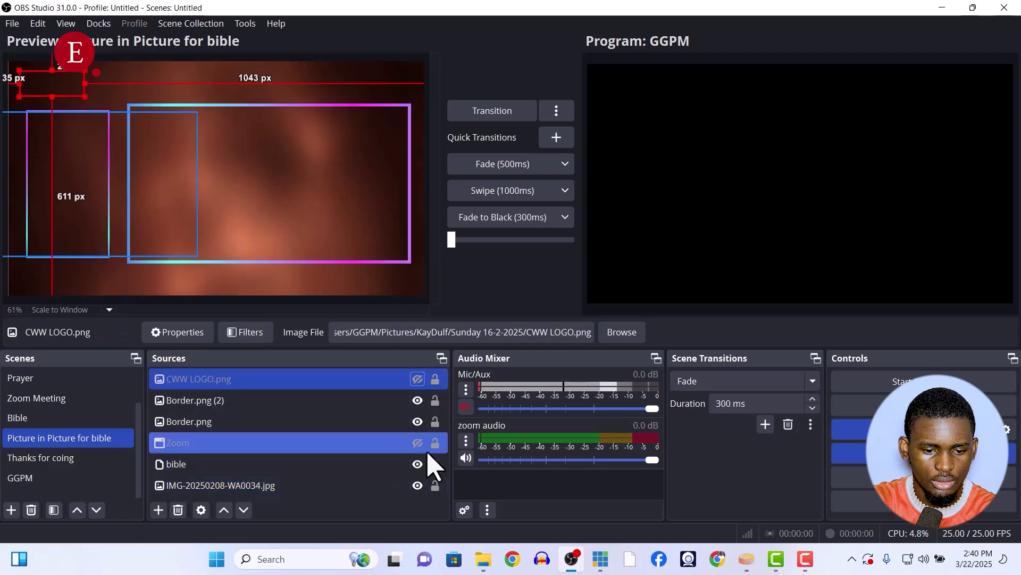
left_click(417, 378)
left_click(365, 399)
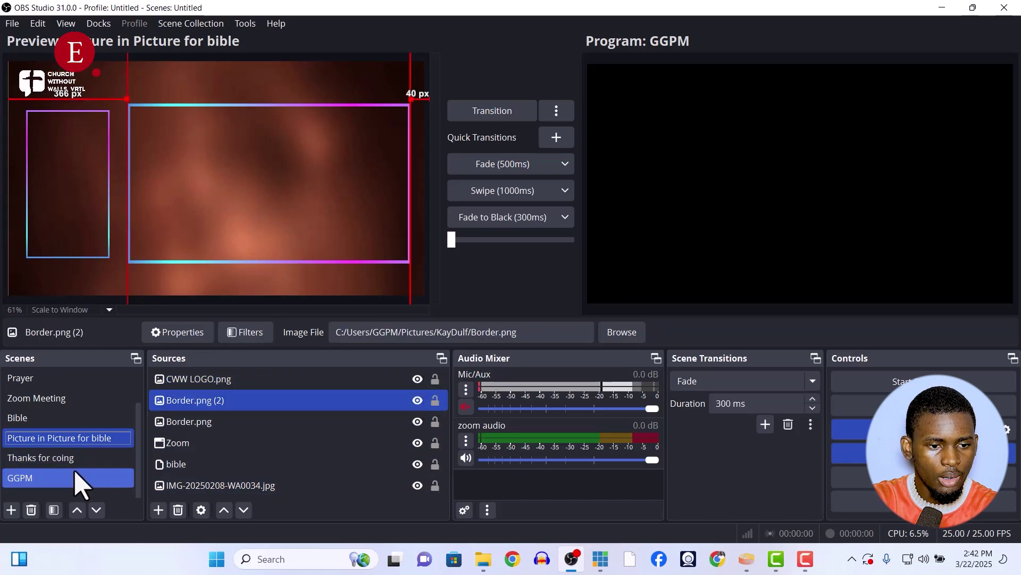
Nudge the large frame, Border.png (2), 4 px to the right in the preview
left_click(119, 187)
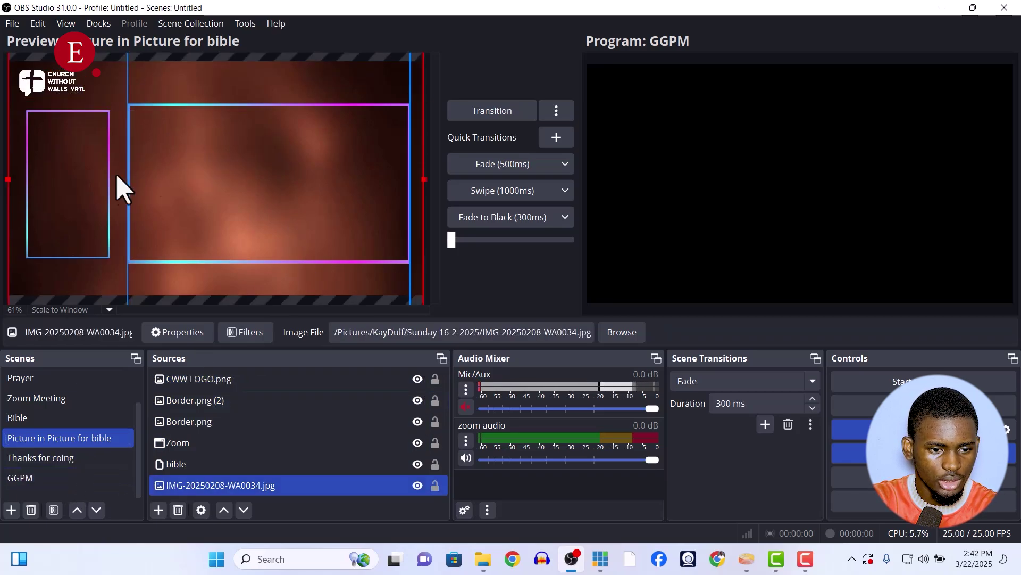
left_click(82, 189)
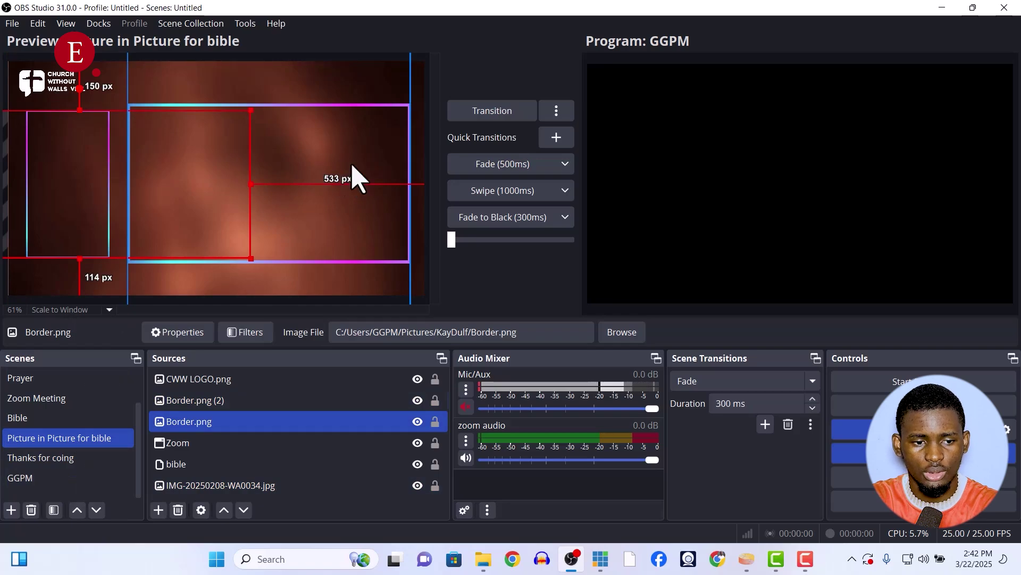
left_click(354, 179)
key("Right")
key("Right")
key("Right")
key("Right")
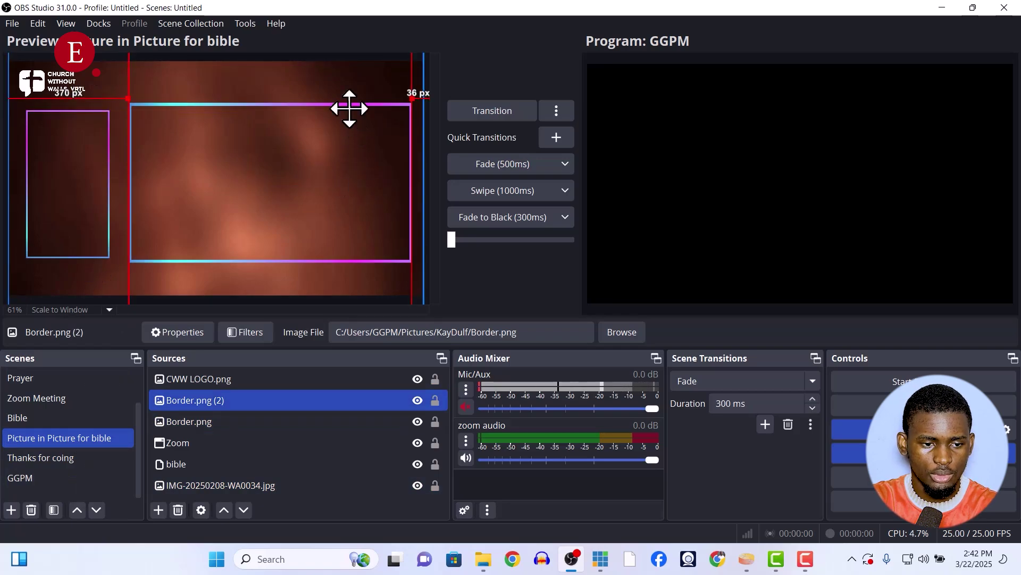
Add a Video Capture Device source named cam 1 to the GGPM scene, using the Integrated Webcam
left_click(101, 478)
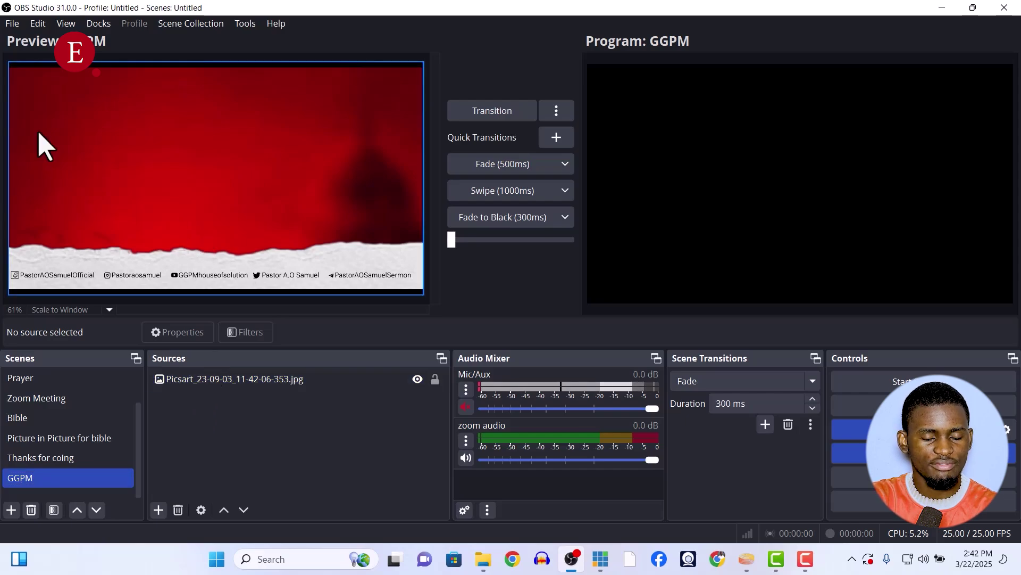
left_click(158, 509)
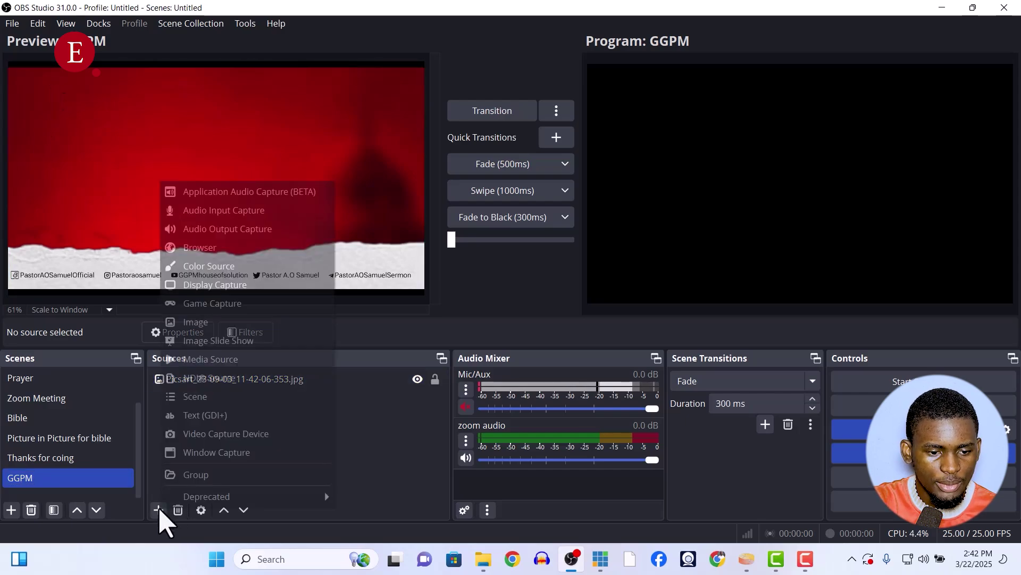
left_click(223, 434)
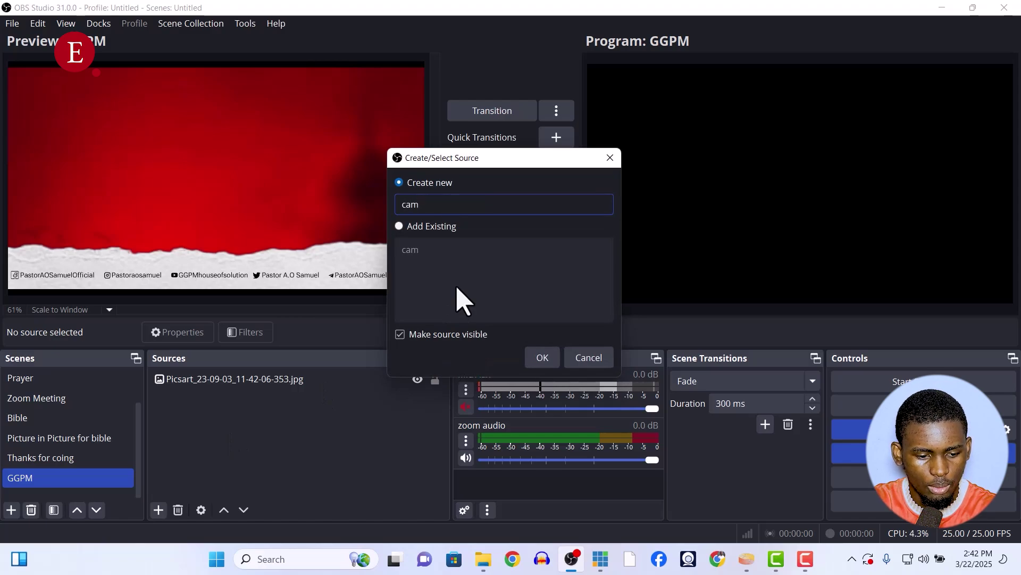
key("Return")
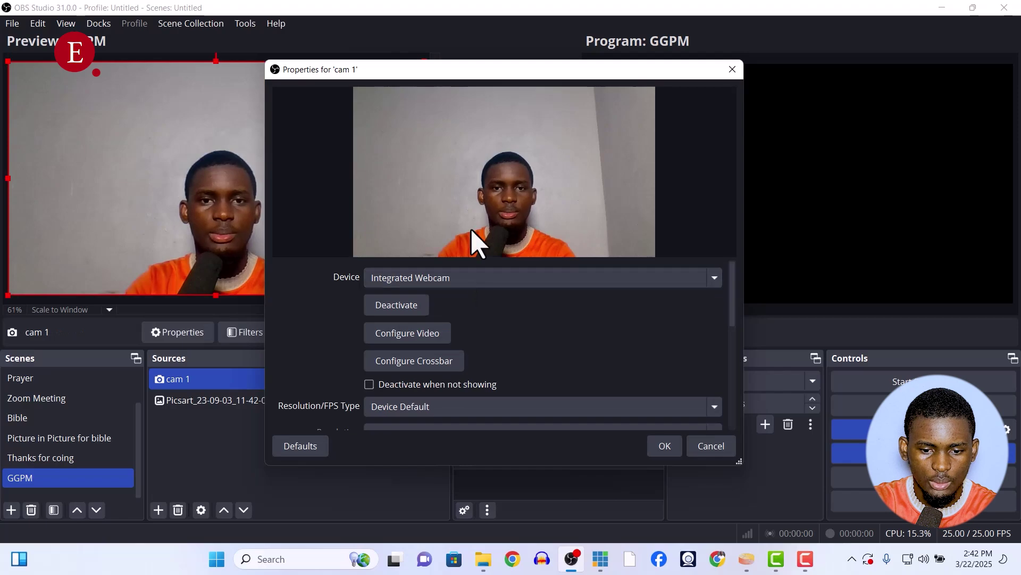
left_click(664, 445)
Try squeezing the cam 1 source from its right edge to about 526 px from the canvas edge, and undo it
left_click(365, 468)
left_click(321, 238)
left_click_drag(424, 178, 423, 288)
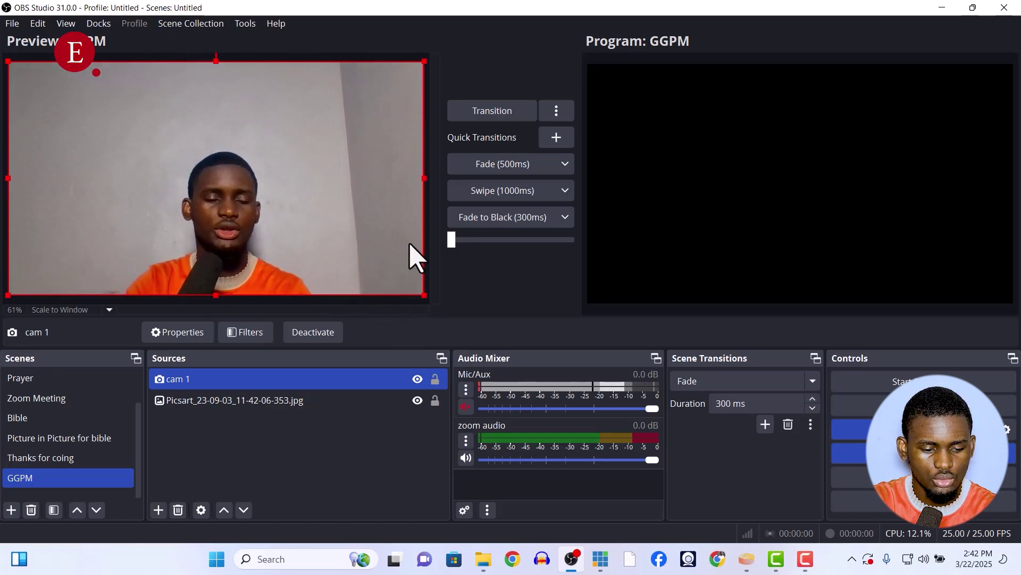
left_click_drag(423, 180, 257, 235)
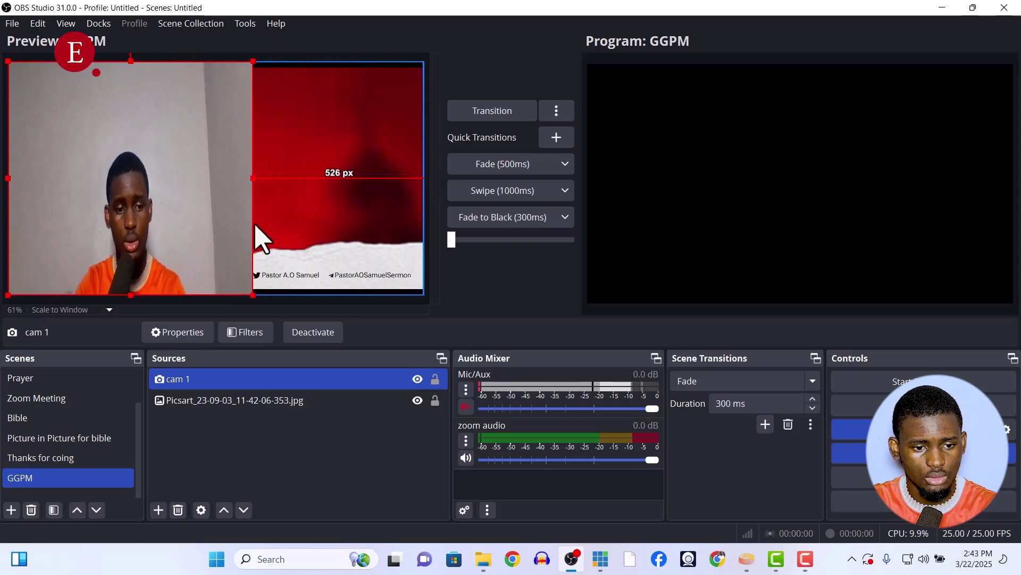
key("ctrl+z")
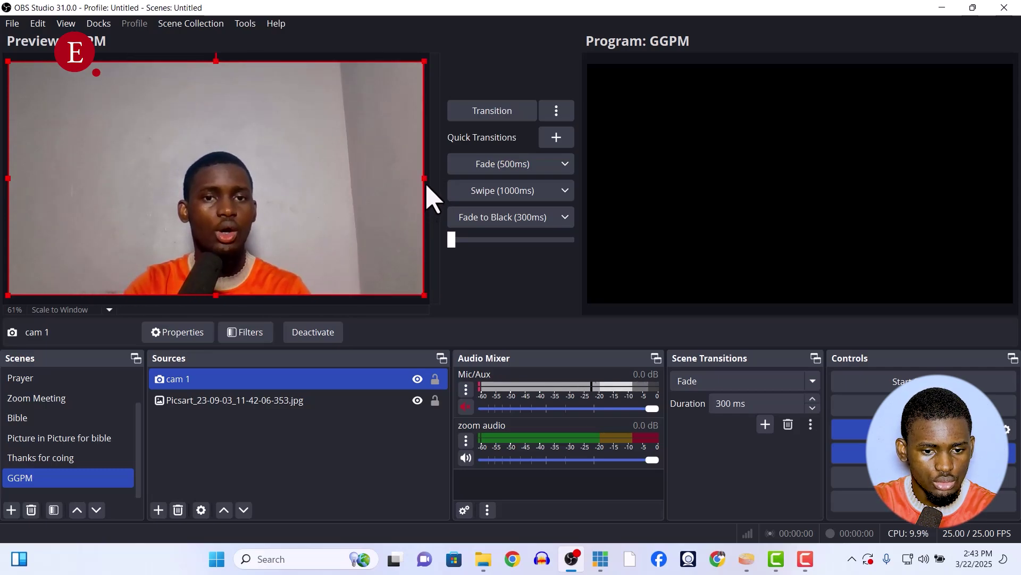
Crop the cam 1 source to a narrow head-and-shoulders portrait by trimming both sides and about 213 px off its top edge
left_click_drag(424, 179, 312, 216)
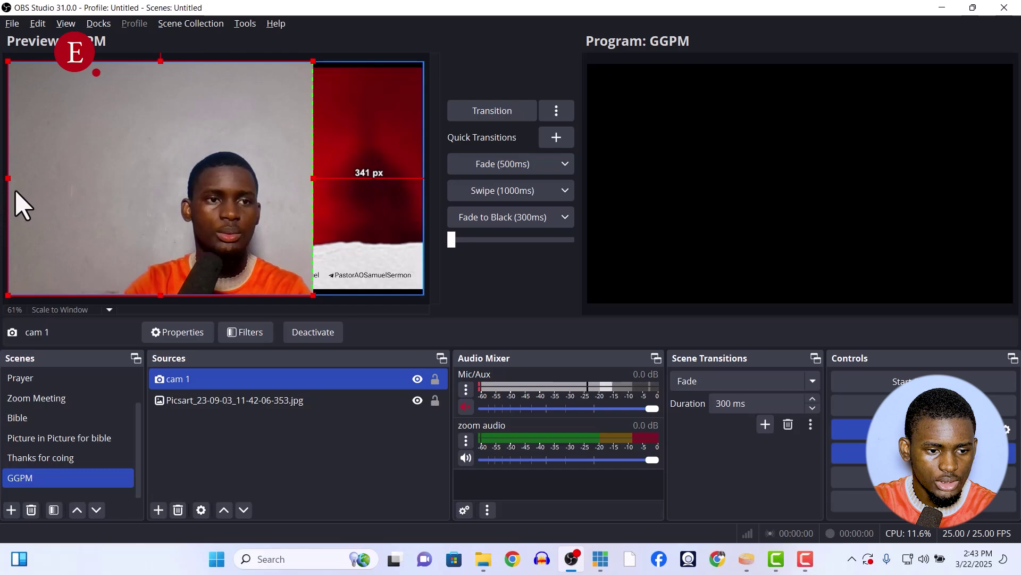
left_click_drag(10, 178, 118, 205)
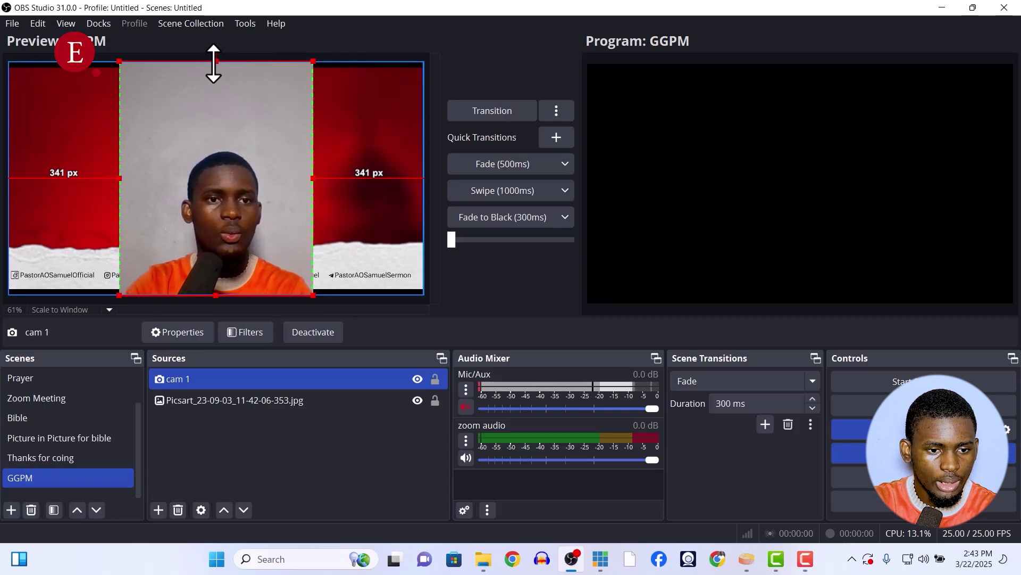
left_click_drag(214, 63, 213, 133)
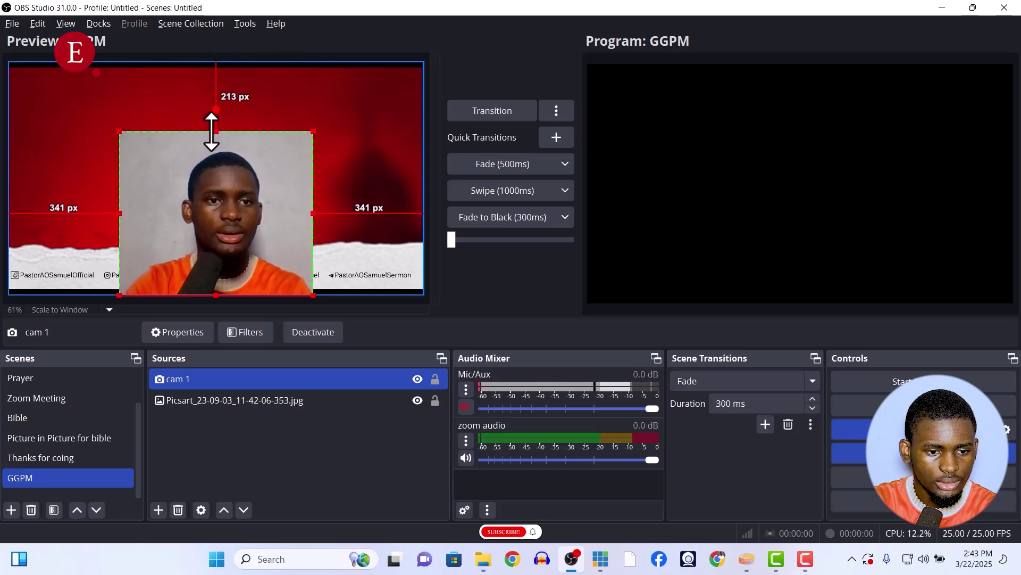
left_click_drag(313, 213, 288, 213)
left_click_drag(115, 215, 159, 225)
Move the cropped cam 1 source near the canvas's left edge and shrink it to fit above the white torn strip
left_click_drag(236, 215, 110, 173)
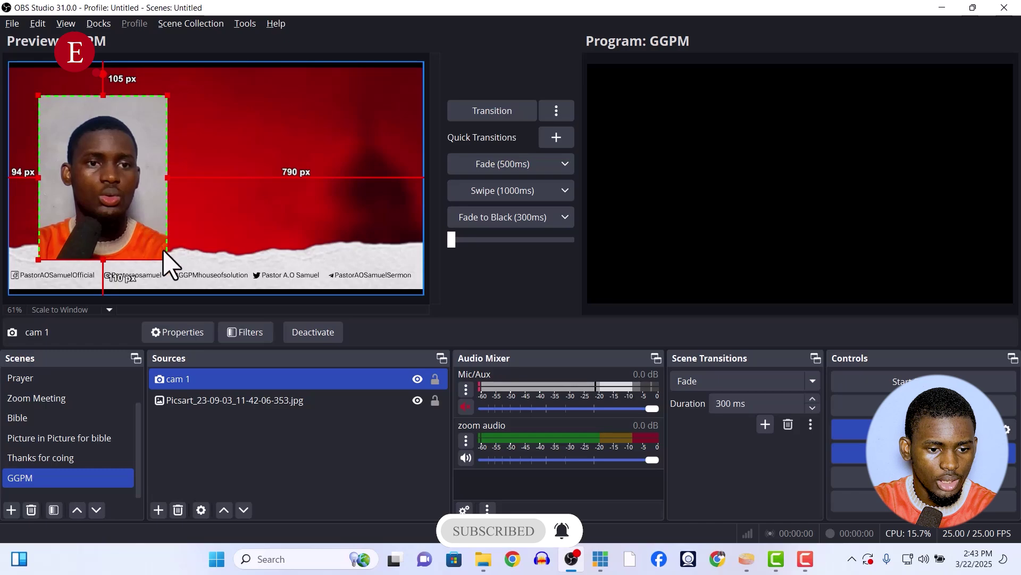
left_click_drag(166, 261, 150, 237)
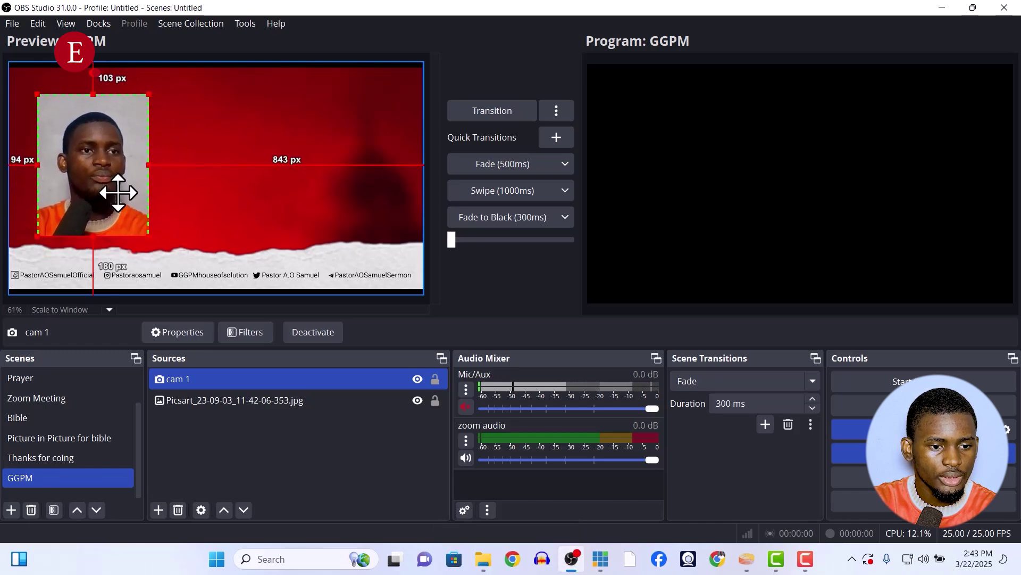
left_click_drag(118, 192, 114, 190)
left_click(268, 444)
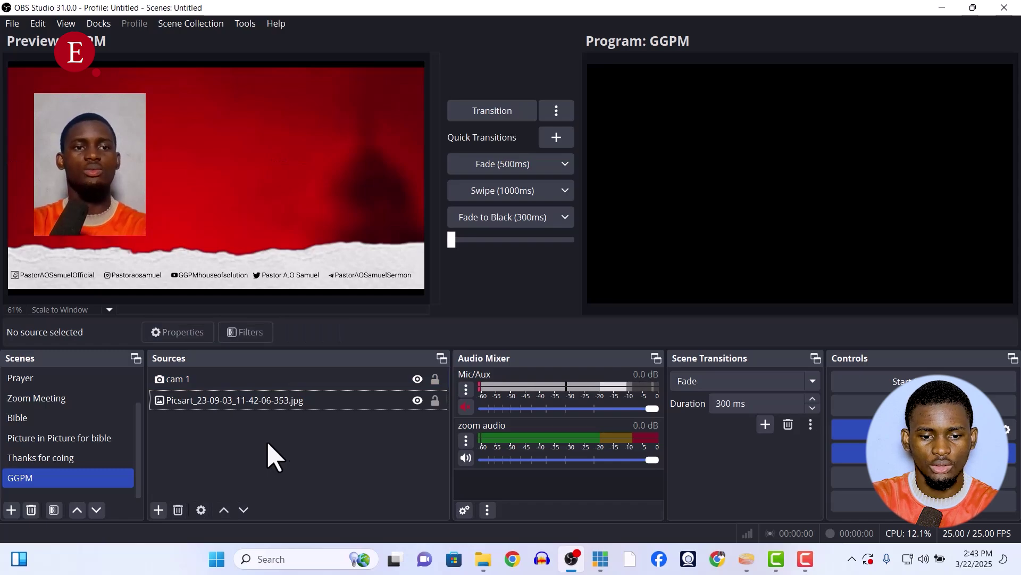
Switch to BibleShow and show Genesis 1:1 in the KJV version
left_click(628, 559)
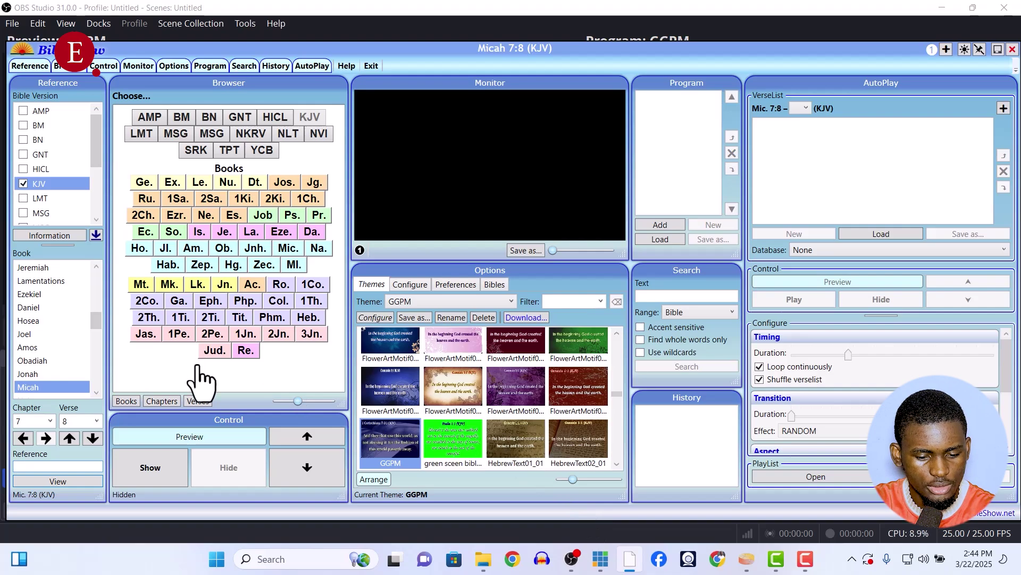
type("gen 1 1")
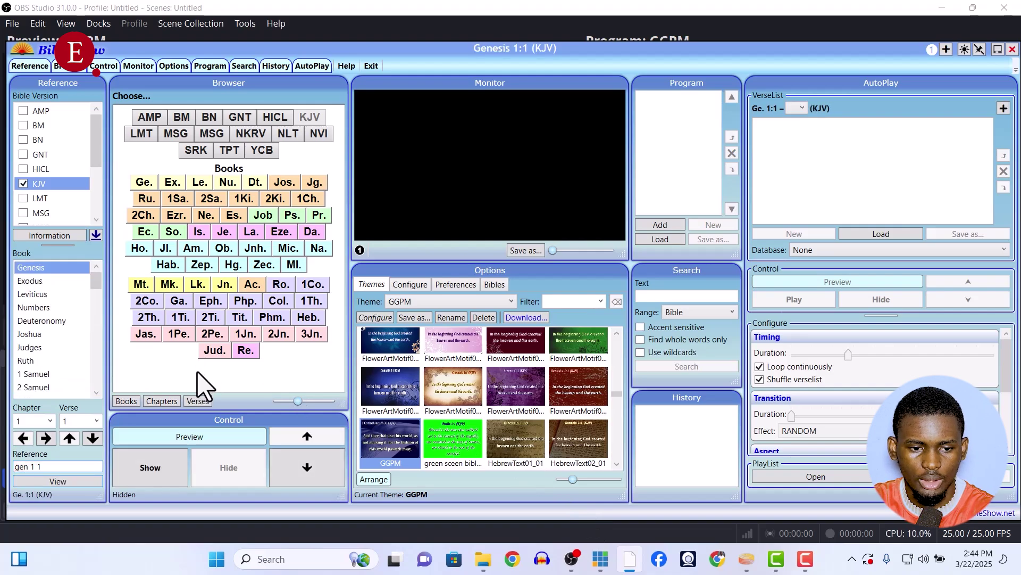
key("Return")
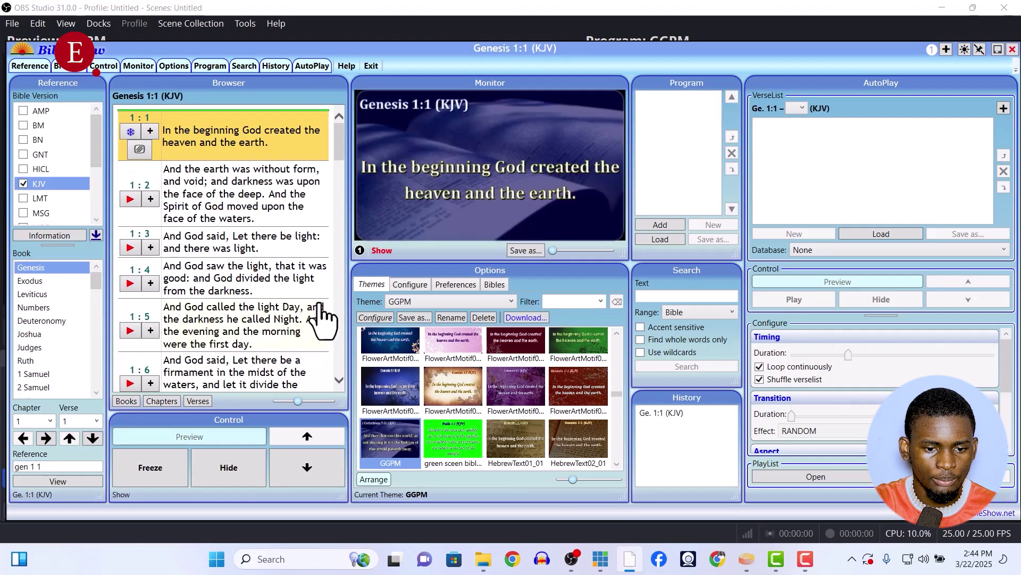
Disable the NDI output destination in the Display 1 configuration
left_click(411, 285)
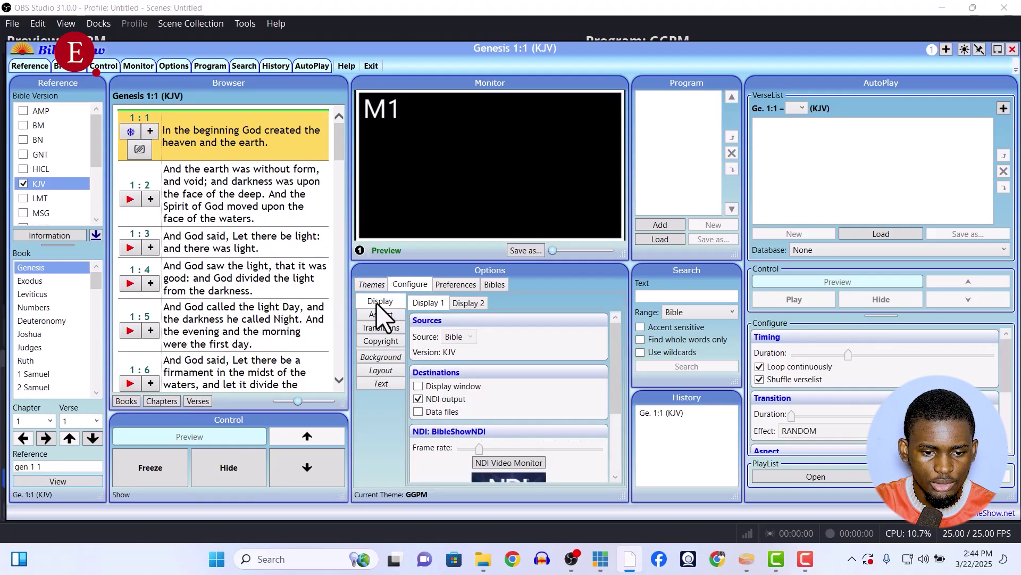
left_click(453, 400)
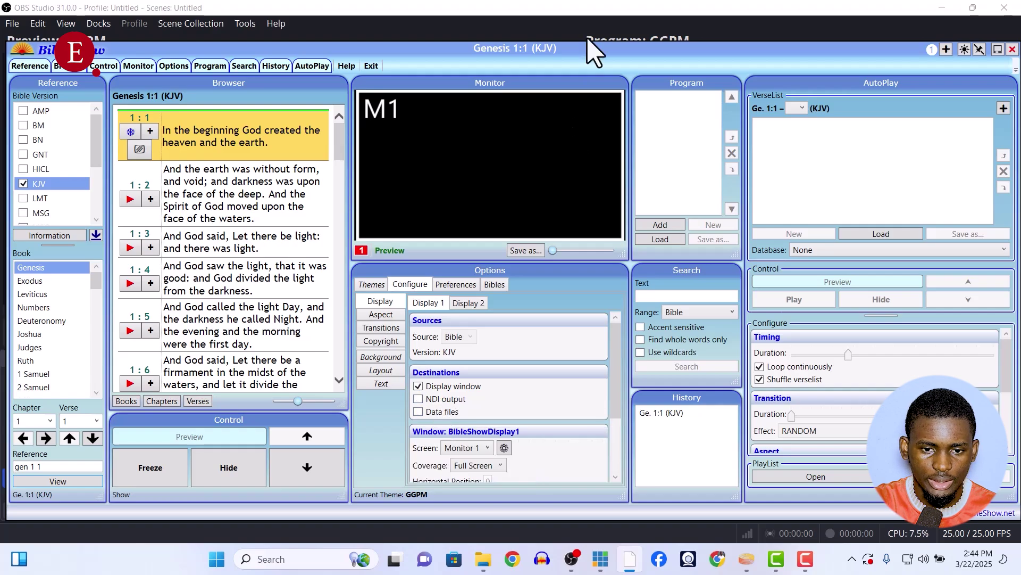
Switch to OBS Studio and try to create a new NDI Source named bible in the GGPM scene
left_click(593, 23)
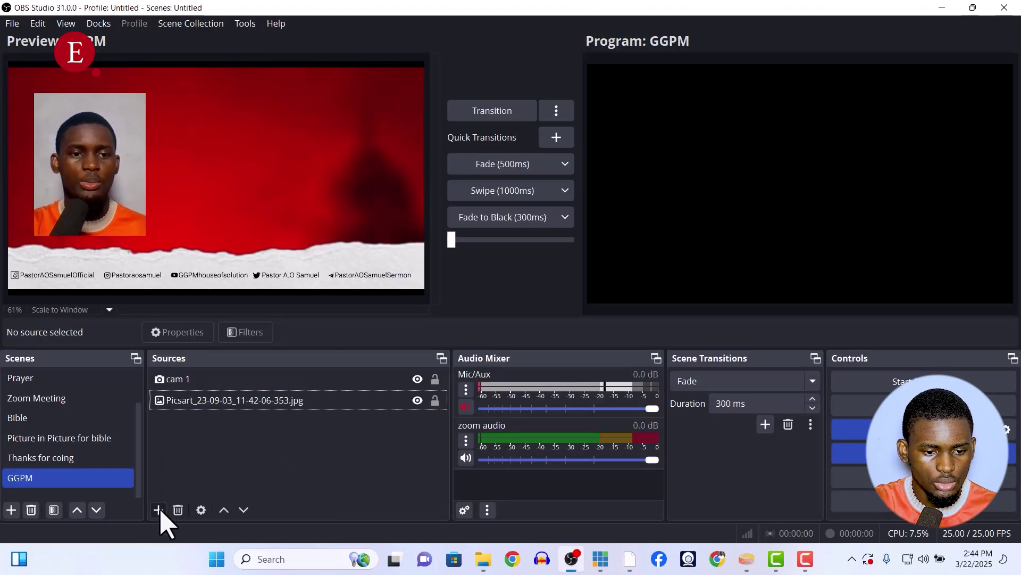
left_click(159, 510)
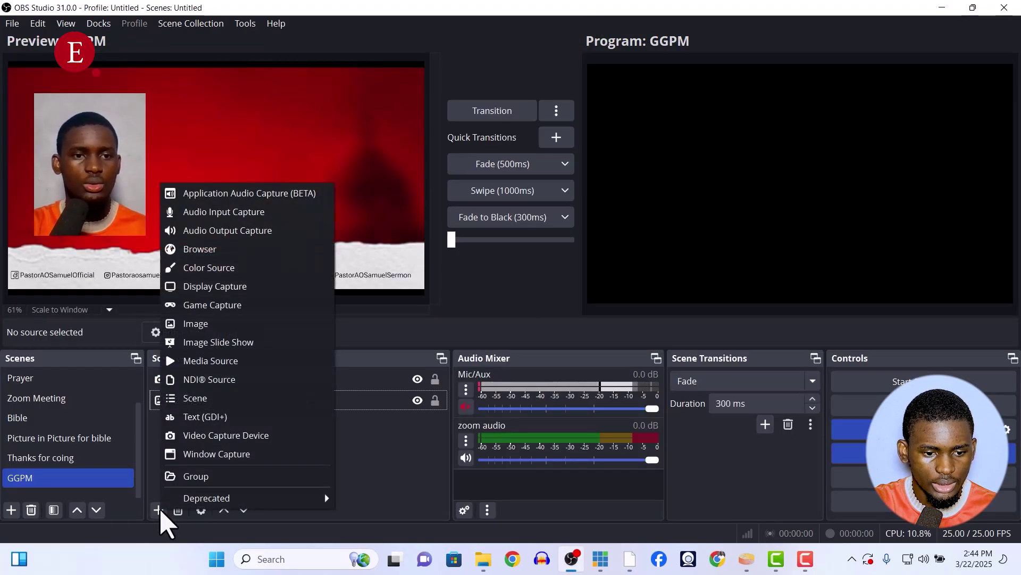
left_click(236, 379)
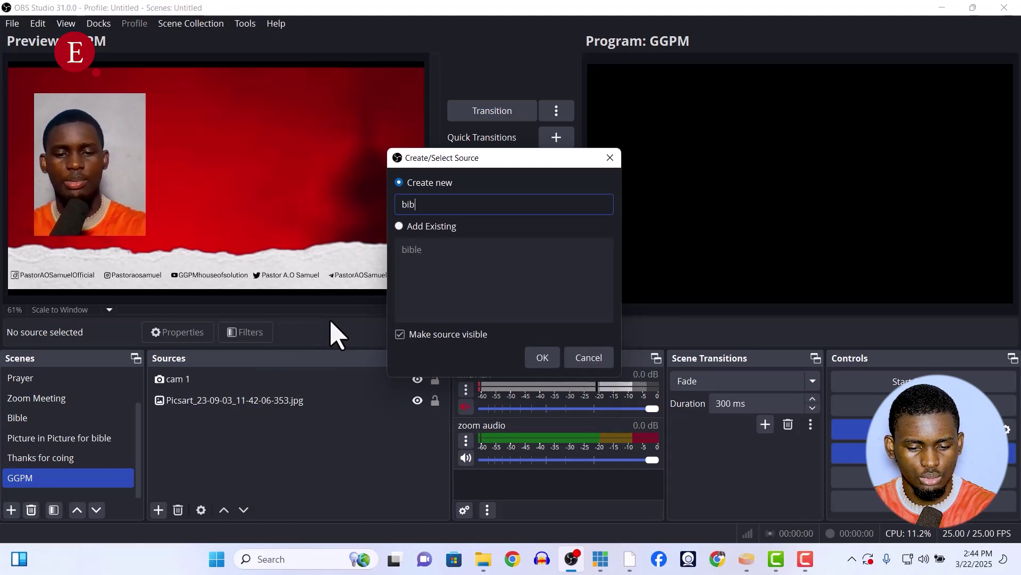
type("bible")
key("Return")
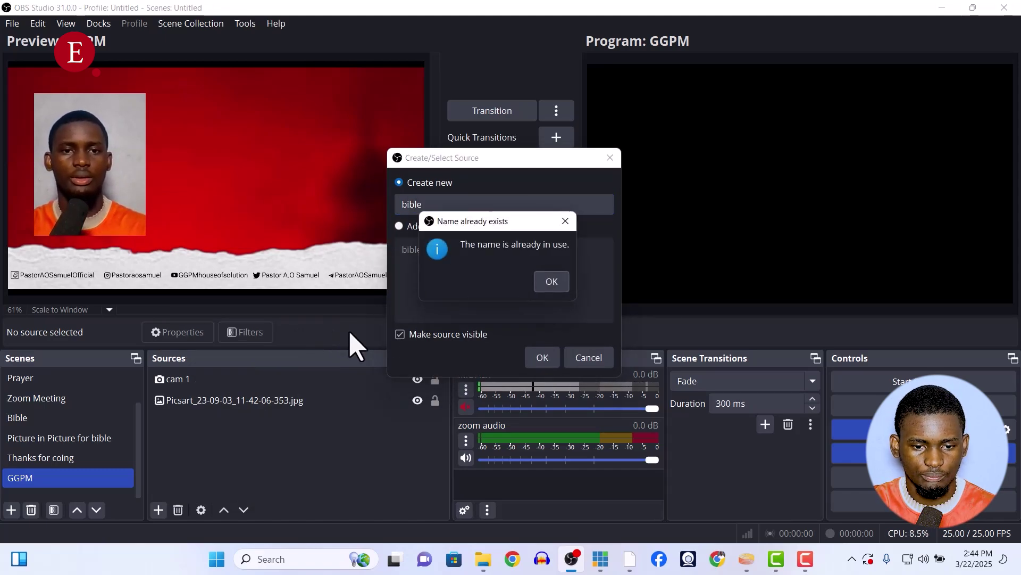
left_click(545, 280)
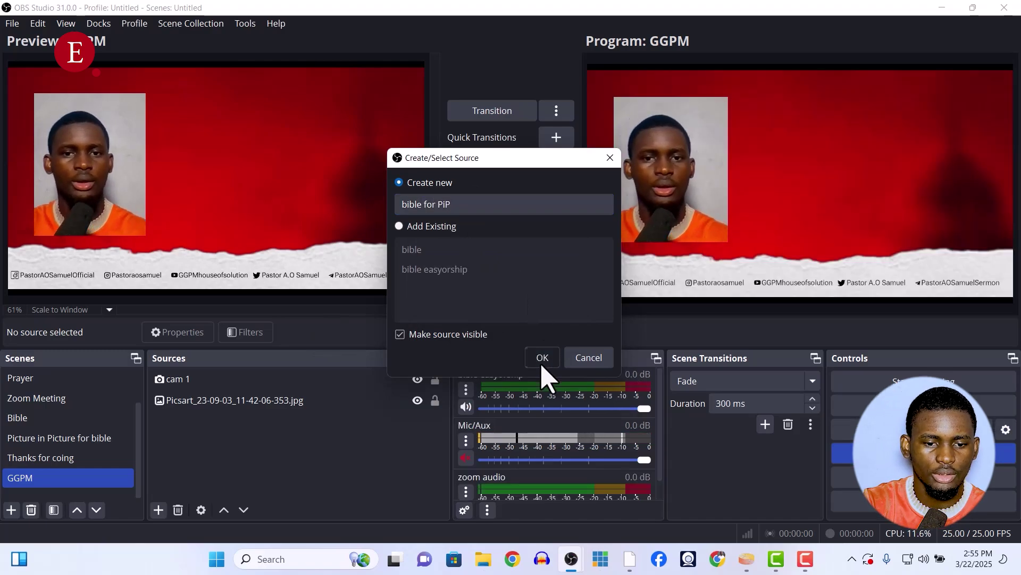
Create the NDI source as bible for PiP and set its source name to GGPM (BibleShowNDI)
left_click(543, 358)
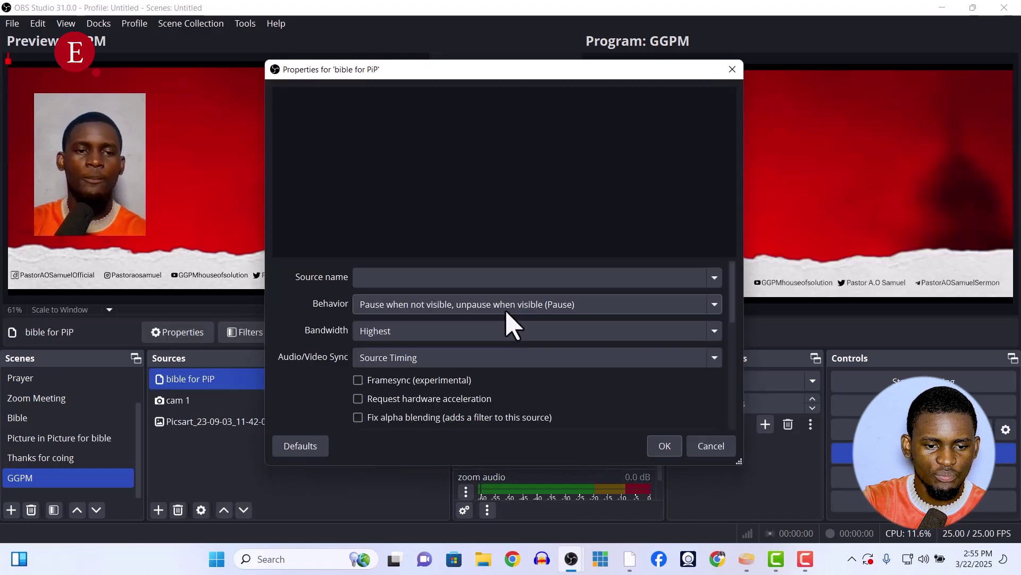
left_click(714, 277)
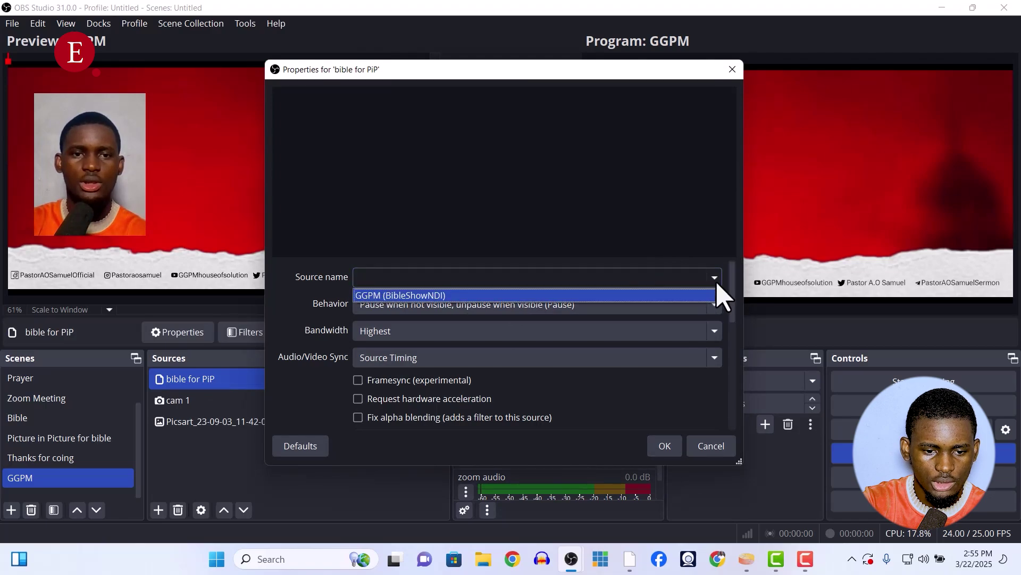
left_click(661, 295)
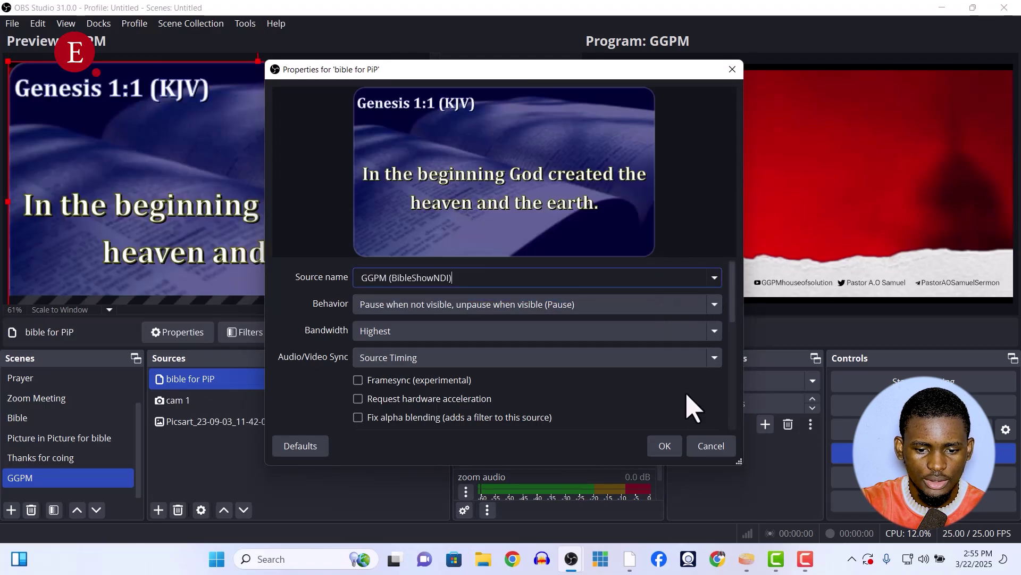
left_click(664, 446)
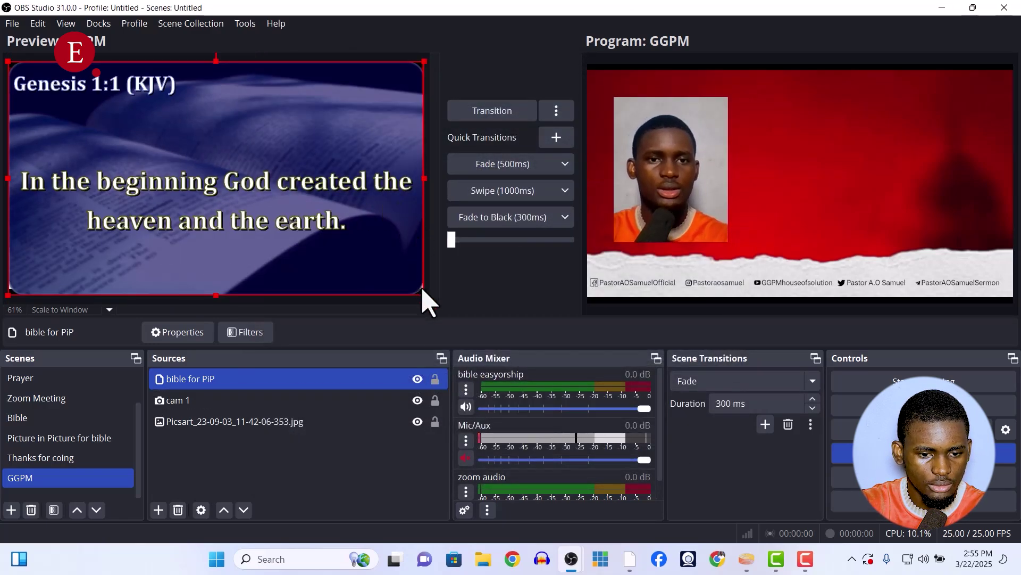
Try shrinking the bible for PiP source from its lower-right corner, and undo it
left_click_drag(424, 294, 185, 294)
key("ctrl+z")
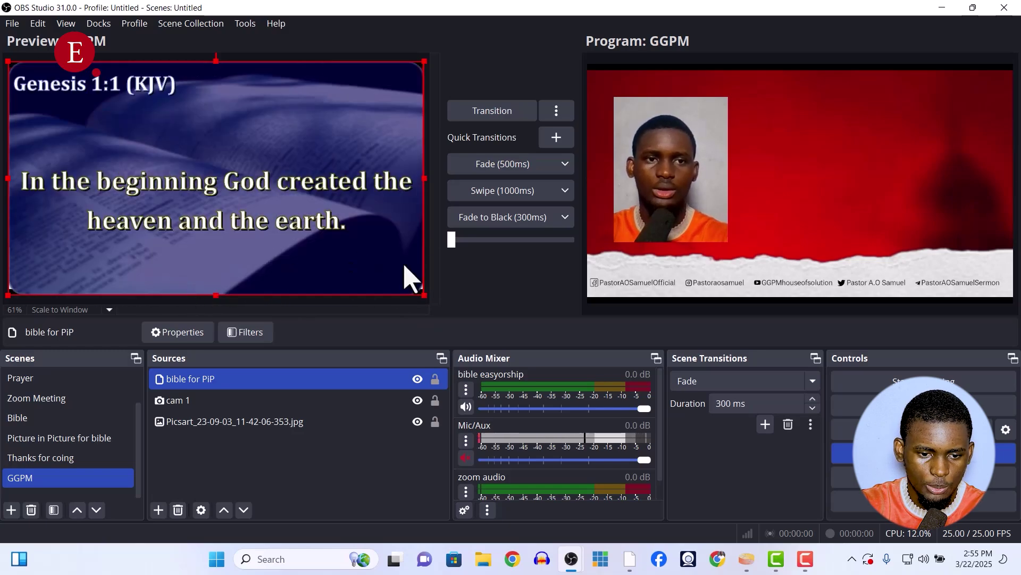
Scale down bible for PiP and place it beside the webcam, about 43 px from the canvas top and 19 px from its right edge
left_click_drag(422, 294, 228, 217)
left_click_drag(159, 129, 325, 164)
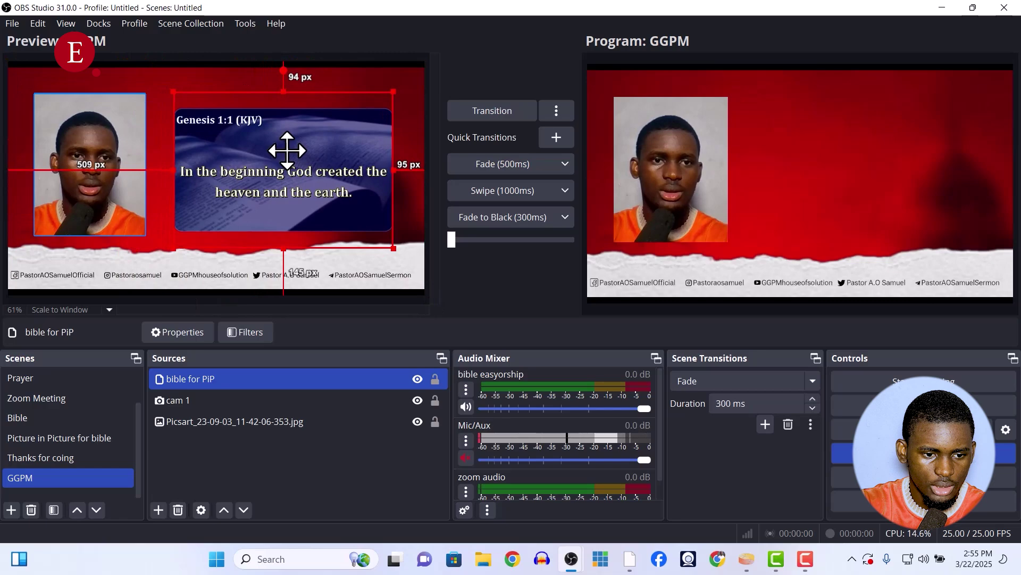
left_click_drag(395, 249, 414, 256)
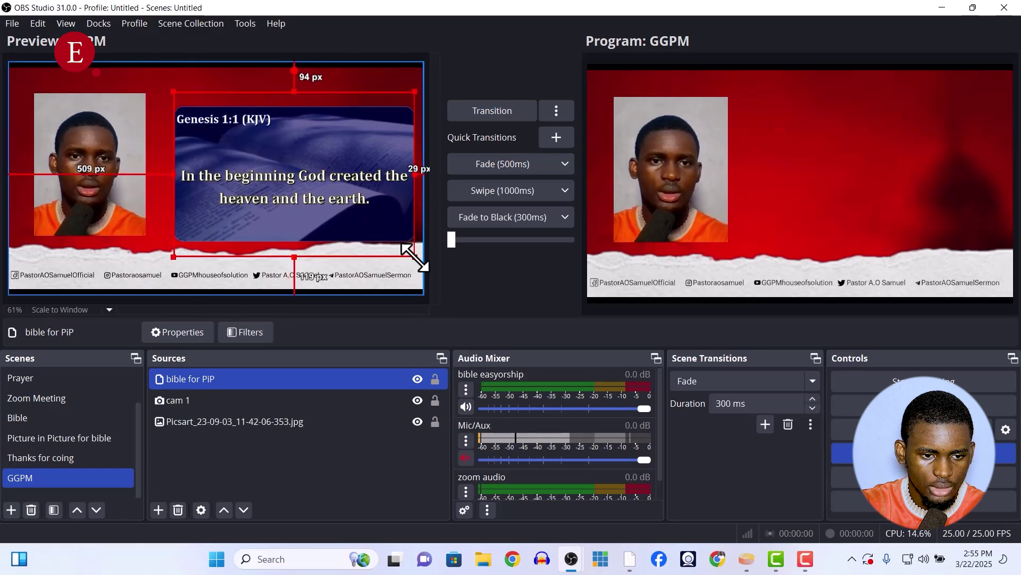
left_click_drag(383, 202, 385, 189)
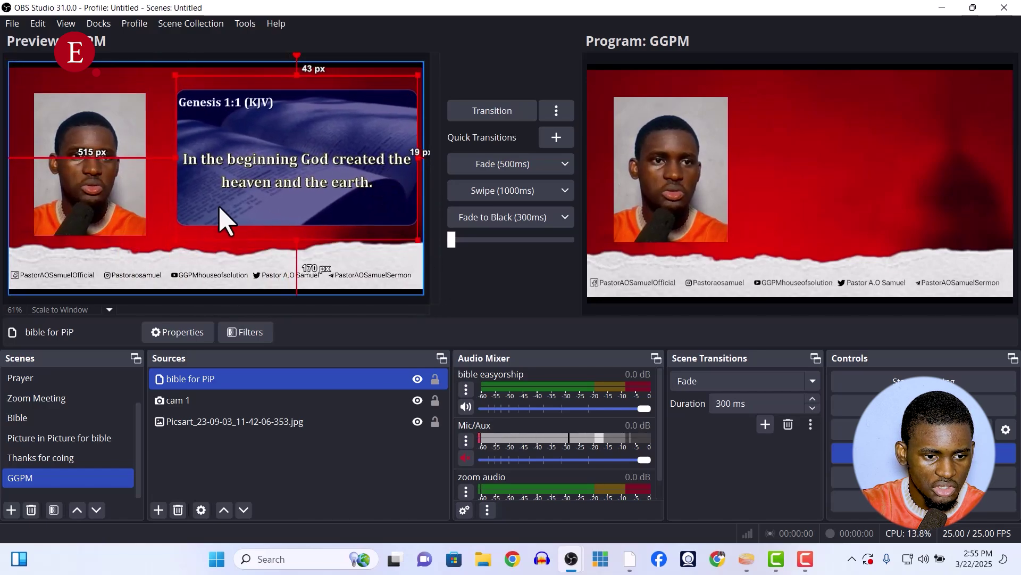
Shrink the cam 1 source slightly and reposition it to the left of the Bible slide
left_click_drag(122, 220, 126, 204)
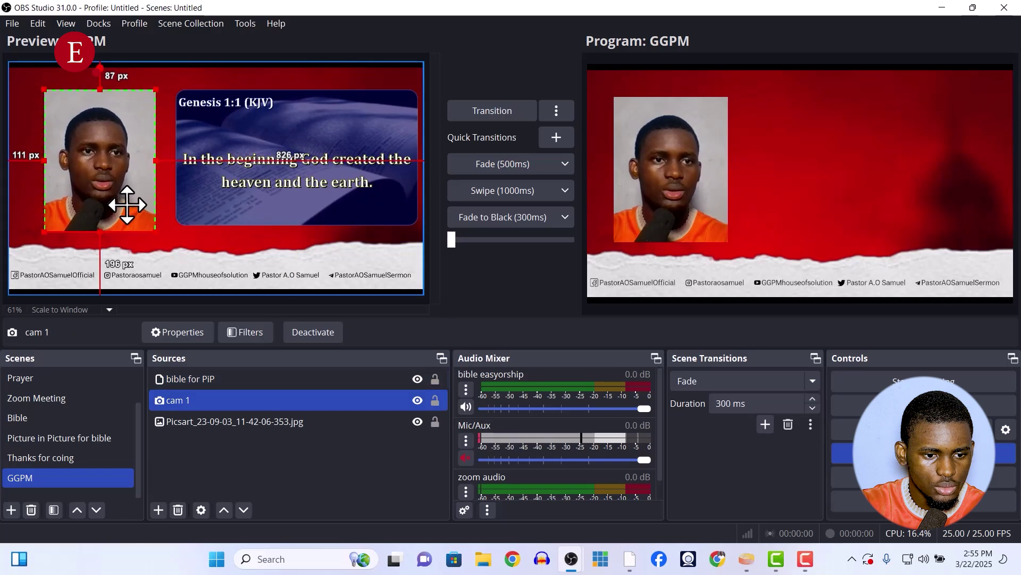
left_click_drag(153, 229, 113, 201)
Enlarge bible for PiP to about 49 px from the canvas top and 35 px from its right edge, and nudge cam 1 up beside it
left_click_drag(260, 204, 234, 213)
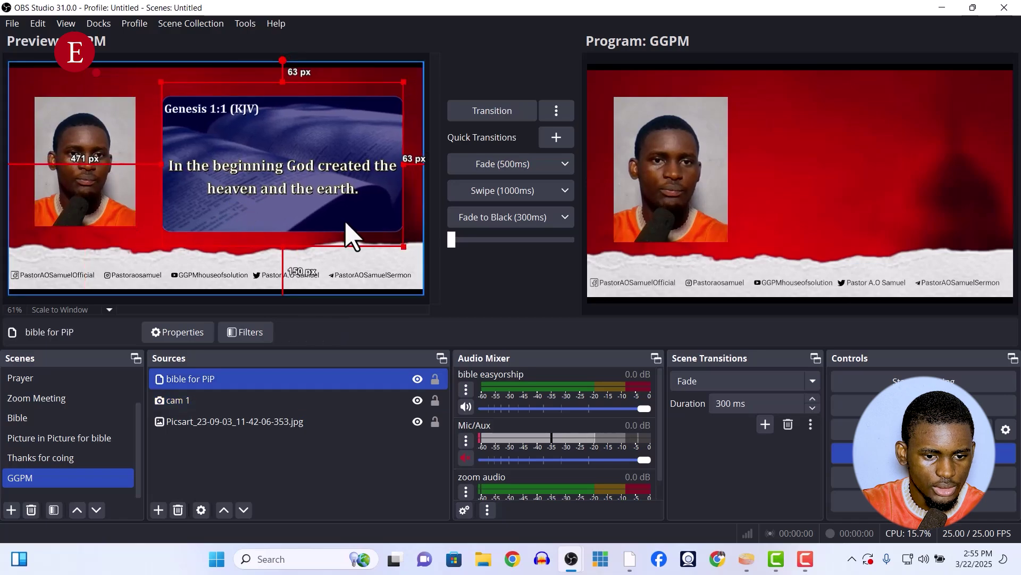
left_click_drag(409, 250, 422, 255)
left_click_drag(398, 223, 387, 212)
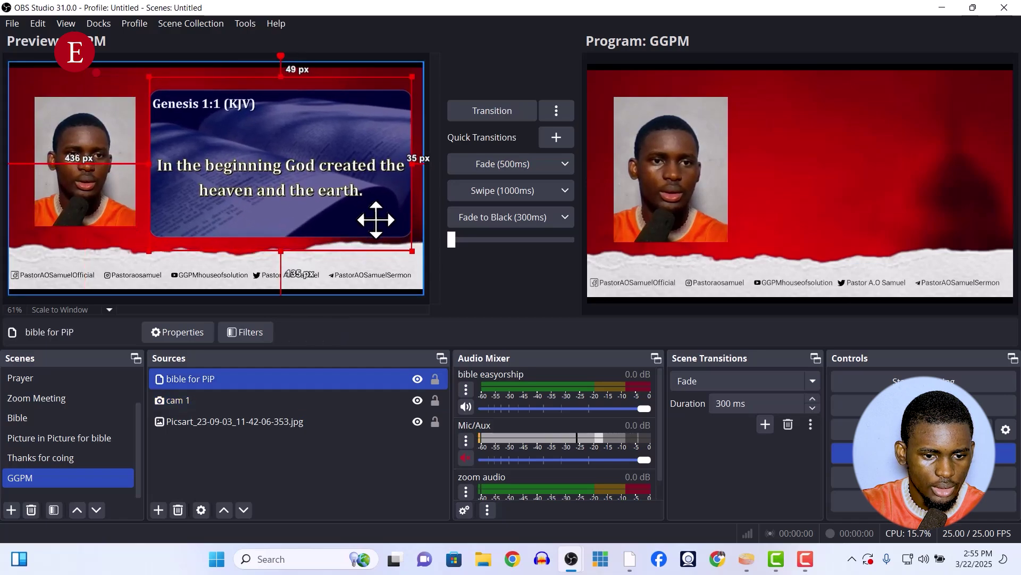
left_click(86, 186)
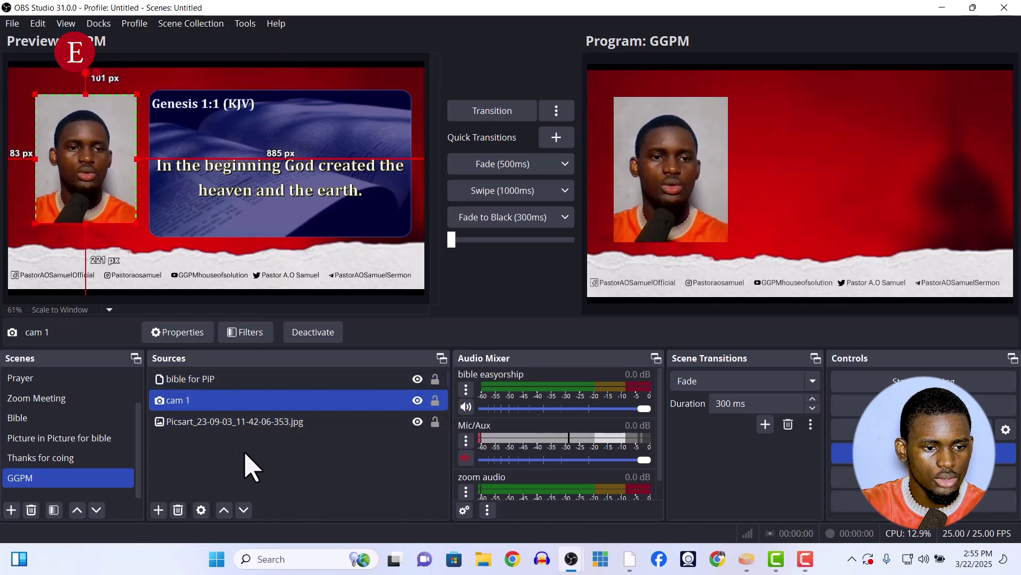
left_click(251, 467)
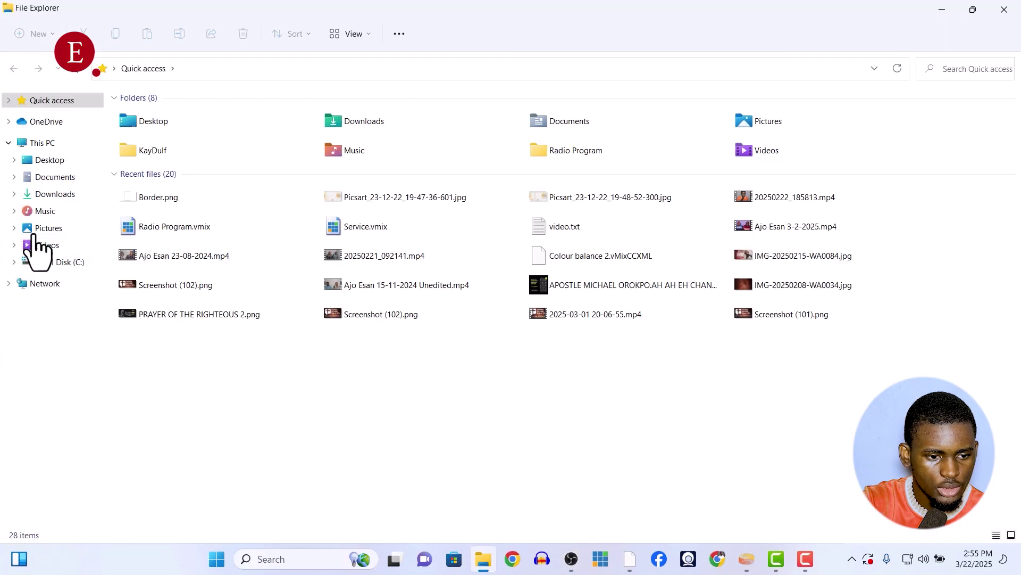
Add No BG GGPM Logo.png from the Pictures folder to the GGPM scene and shrink it into the canvas's top-left corner
left_click(35, 232)
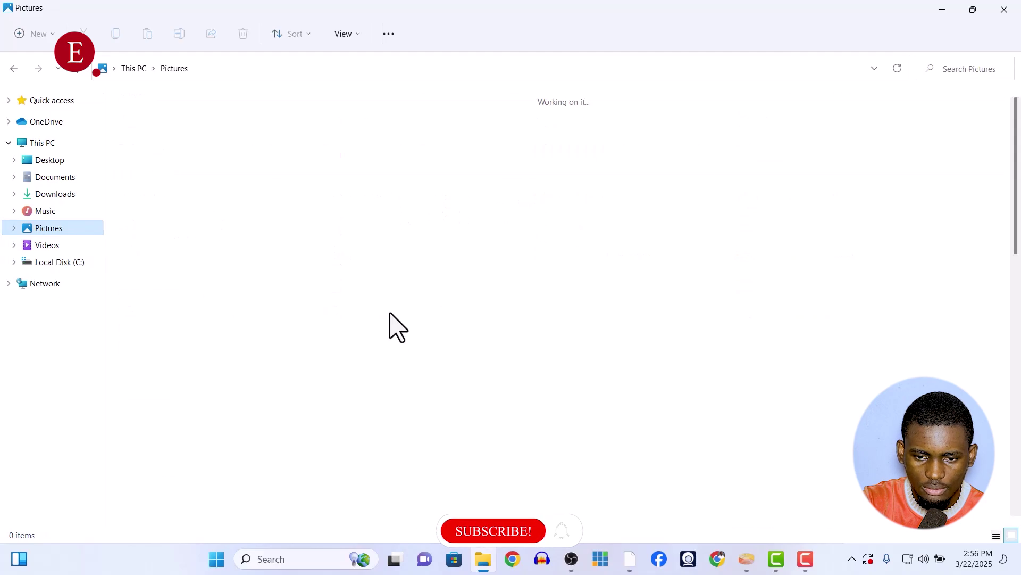
scroll(595, 304, "down", 5)
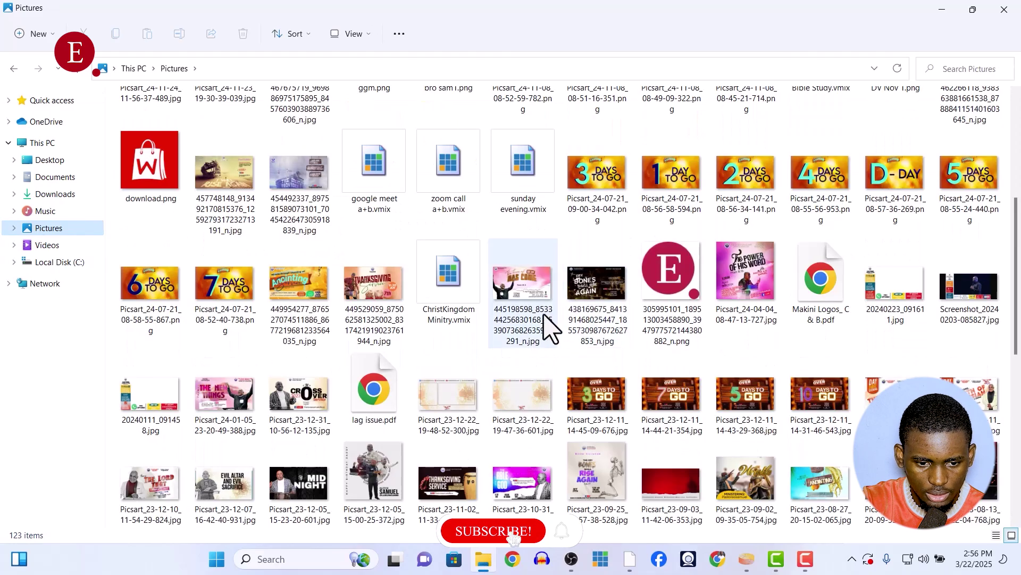
scroll(423, 348, "down", 5)
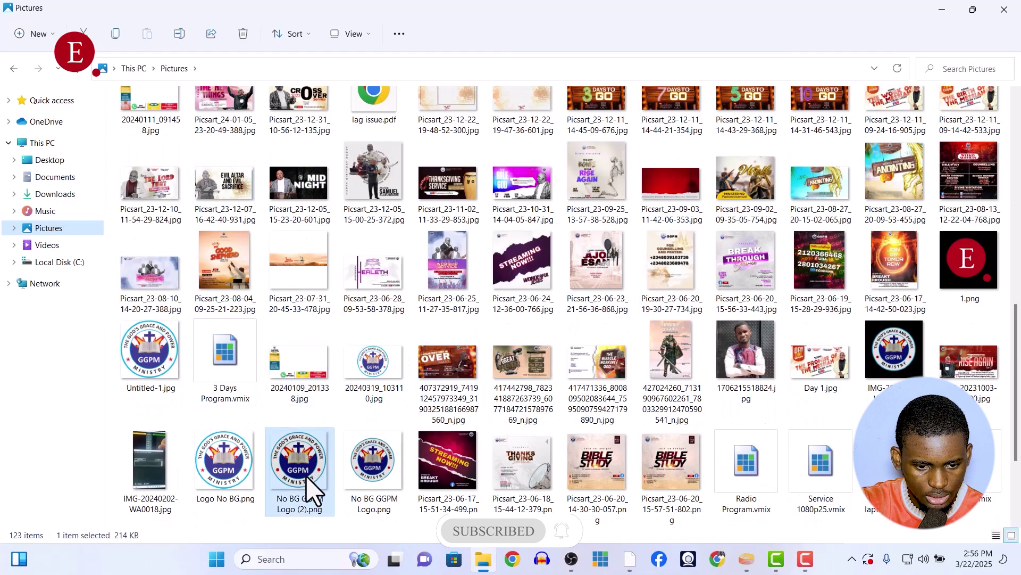
left_click(375, 468)
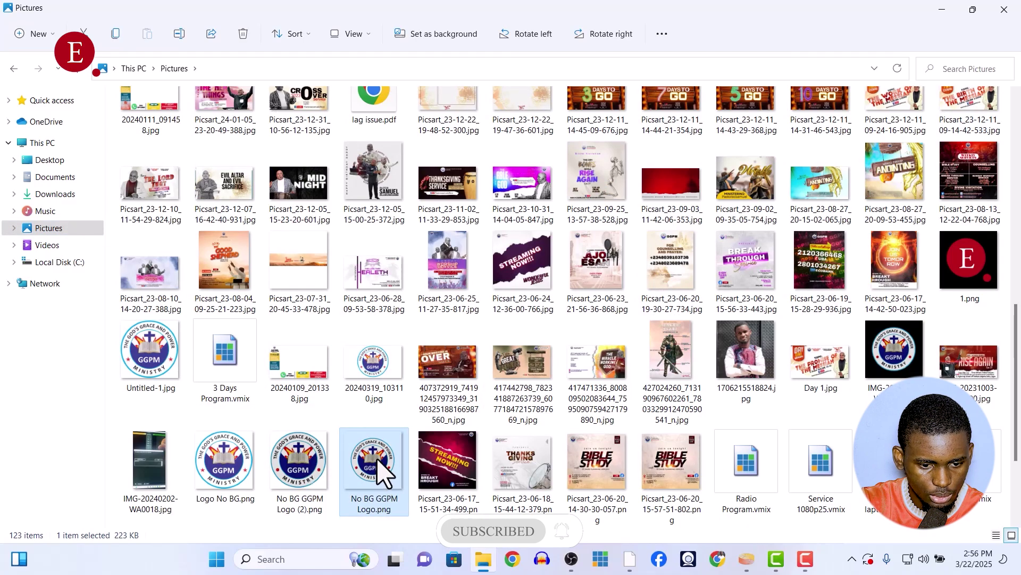
key("alt+Tab")
left_click_drag(354, 461, 299, 462)
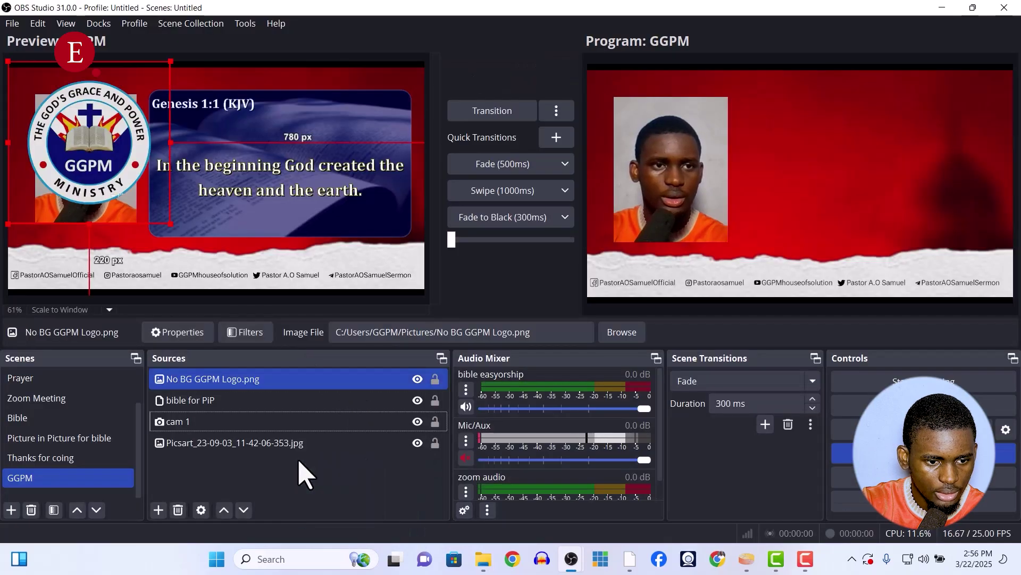
left_click_drag(172, 224, 31, 94)
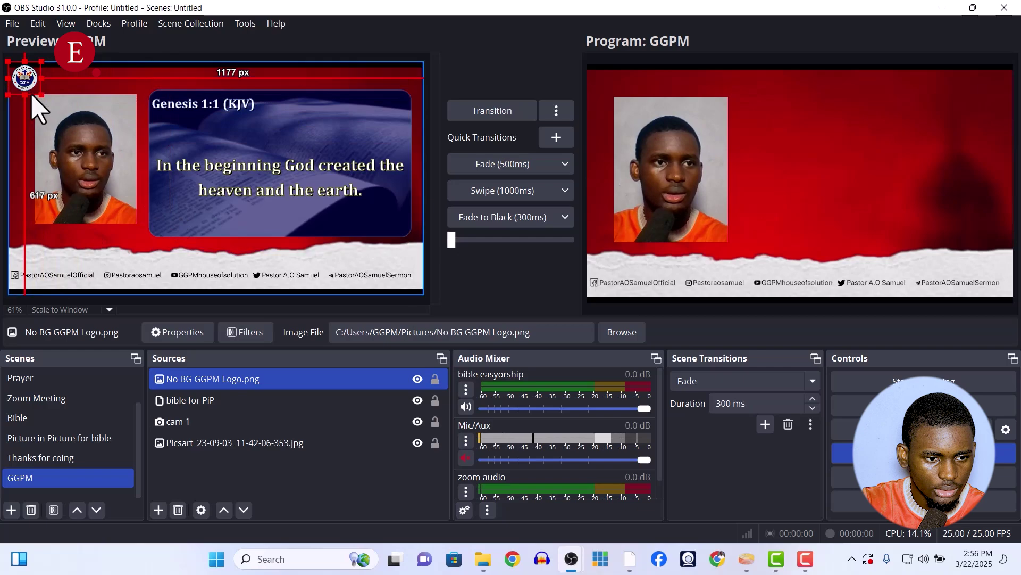
Send the updated GGPM preview to the program output with the 500 ms fade
left_click(292, 486)
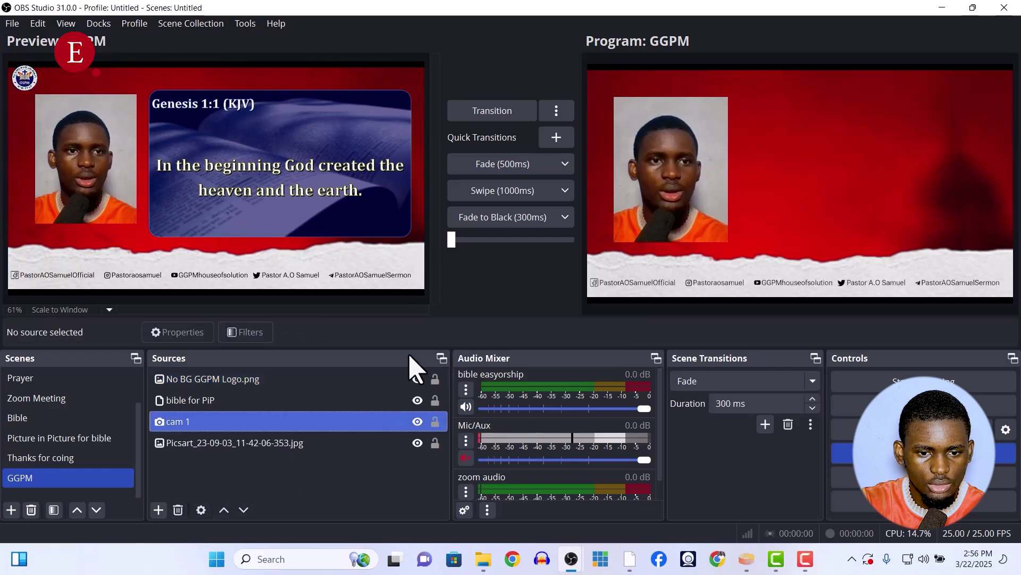
left_click(502, 172)
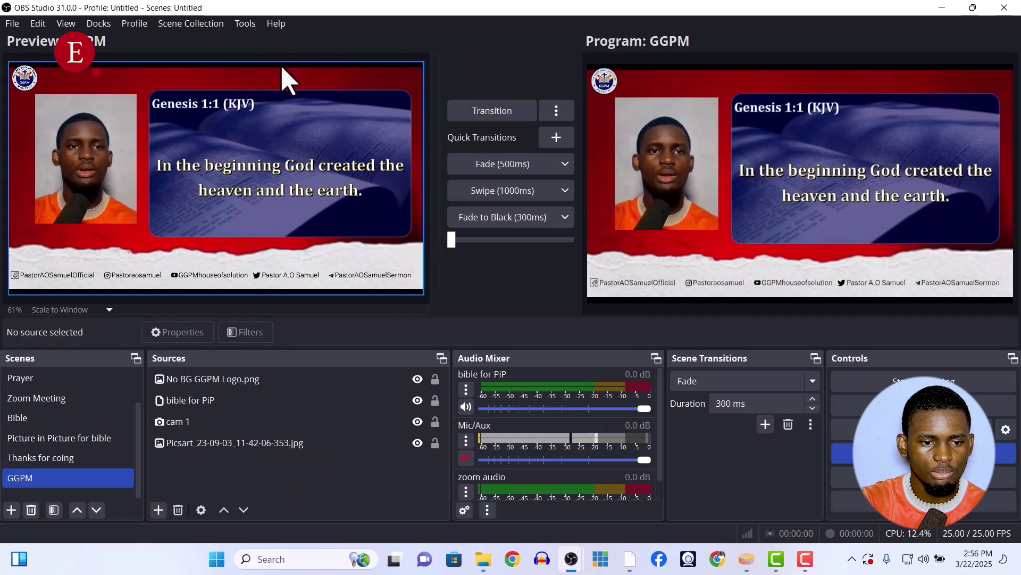
Stretch the Picsart_23-09-03_11-42-06-353.jpg background slightly past the canvas's top, right and bottom edges to cover the black bars
left_click(287, 80)
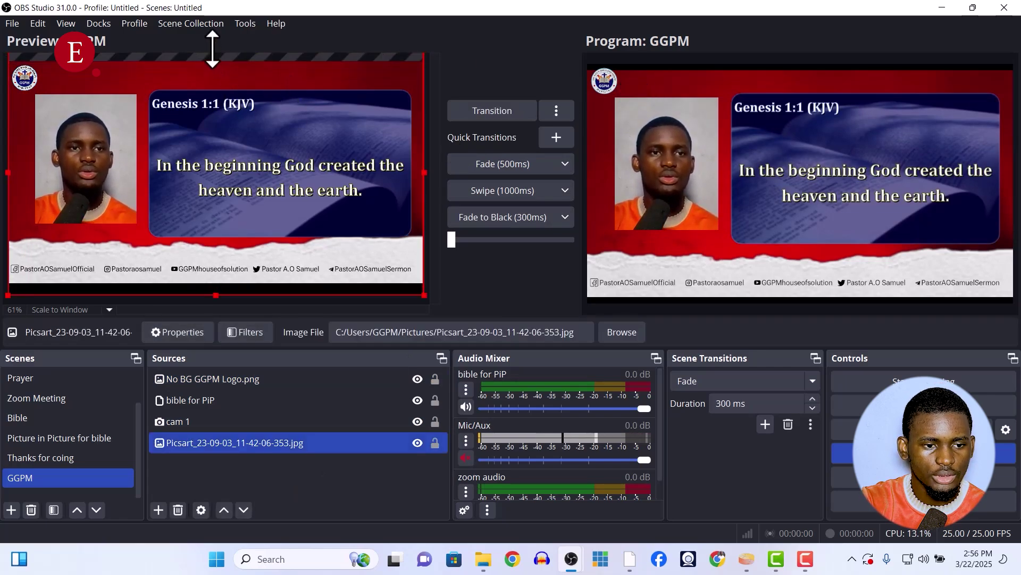
left_click_drag(215, 56, 214, 50)
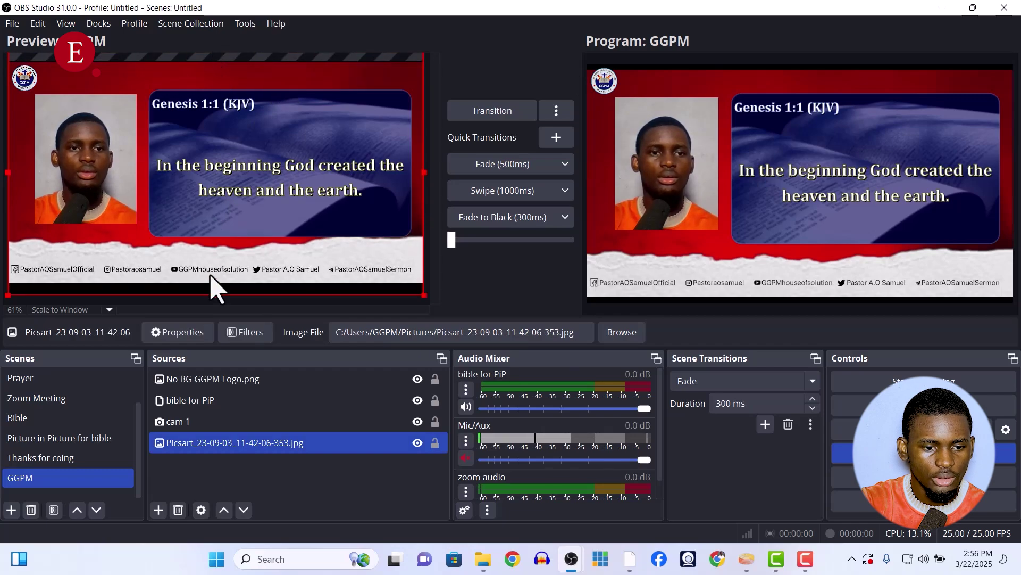
mouse_move(215, 296)
left_mouse_down()
mouse_move(216, 326)
mouse_move(211, 289)
left_mouse_up()
left_click_drag(424, 287, 437, 298)
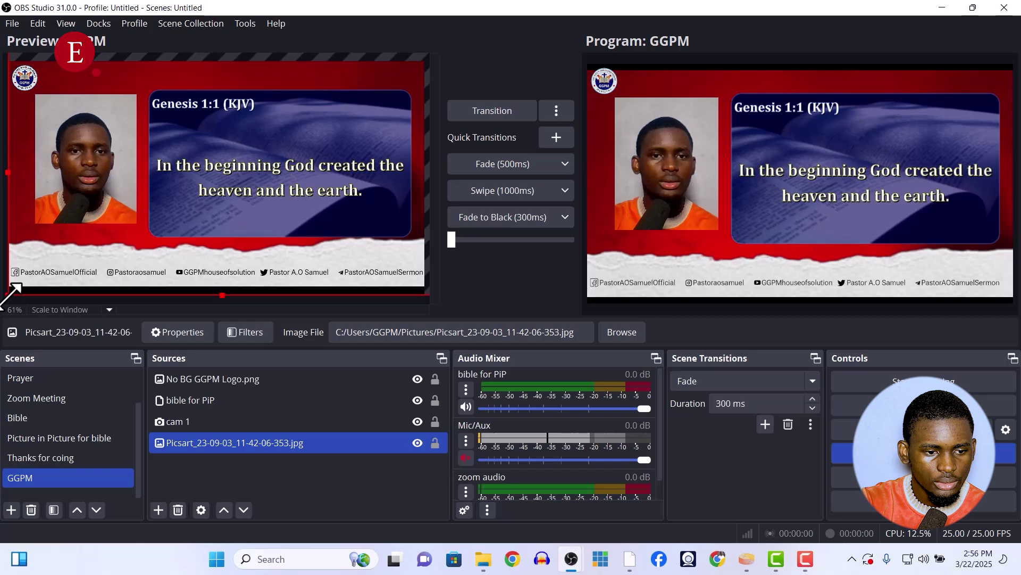
left_click_drag(8, 294, 8, 300)
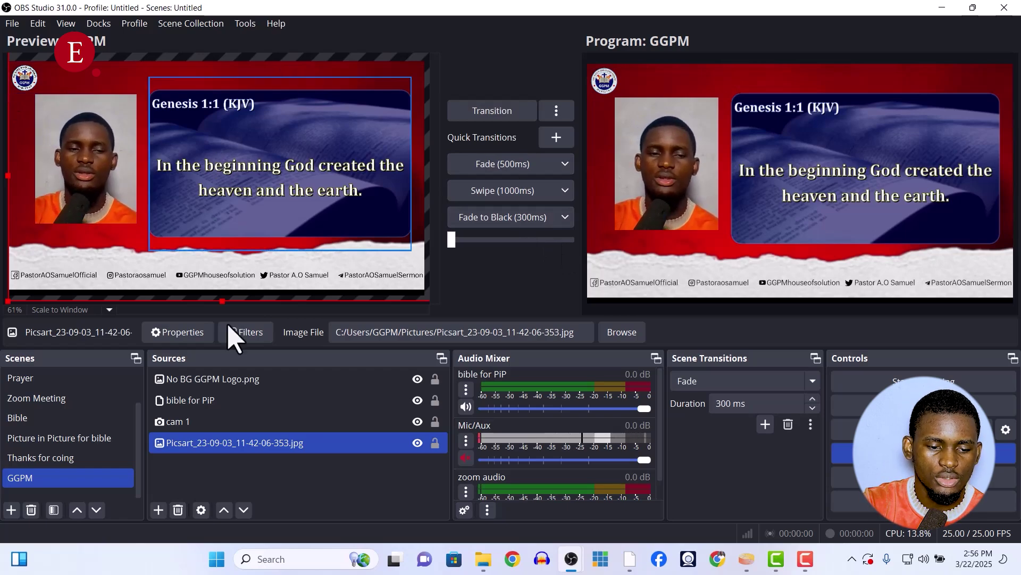
left_click(259, 480)
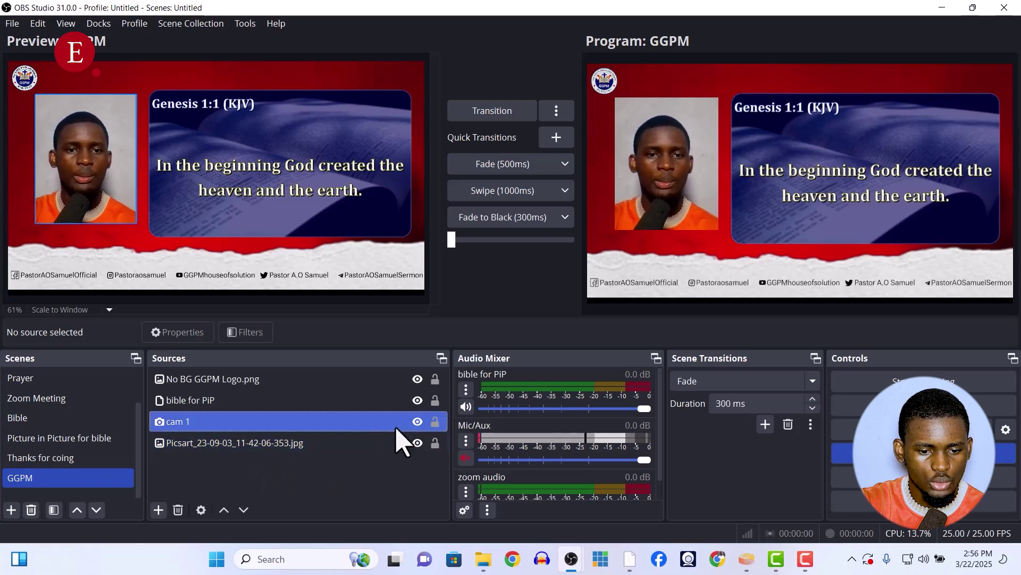
Switch to the Pictures folder in File Explorer for a replacement background image
left_click(482, 558)
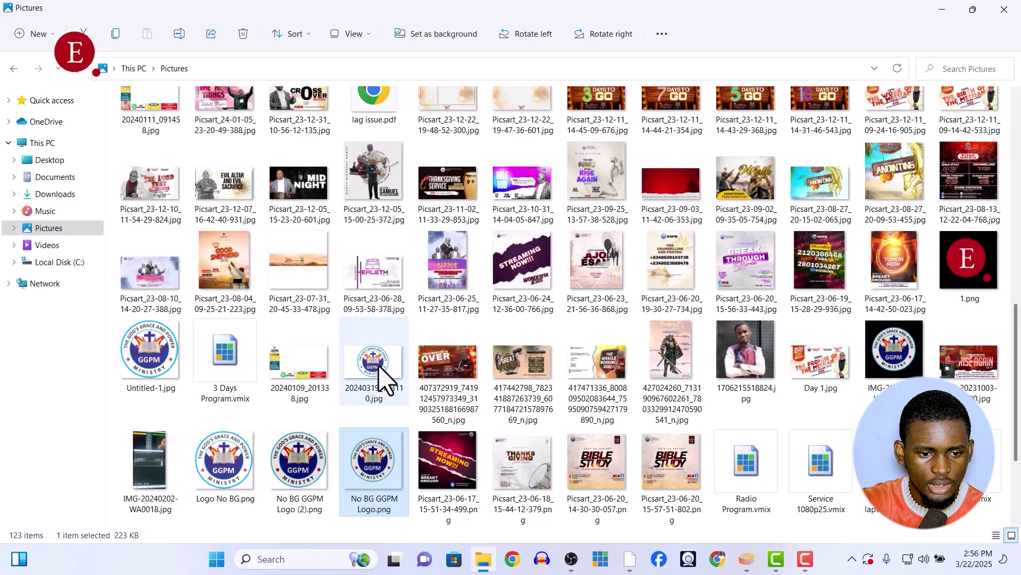
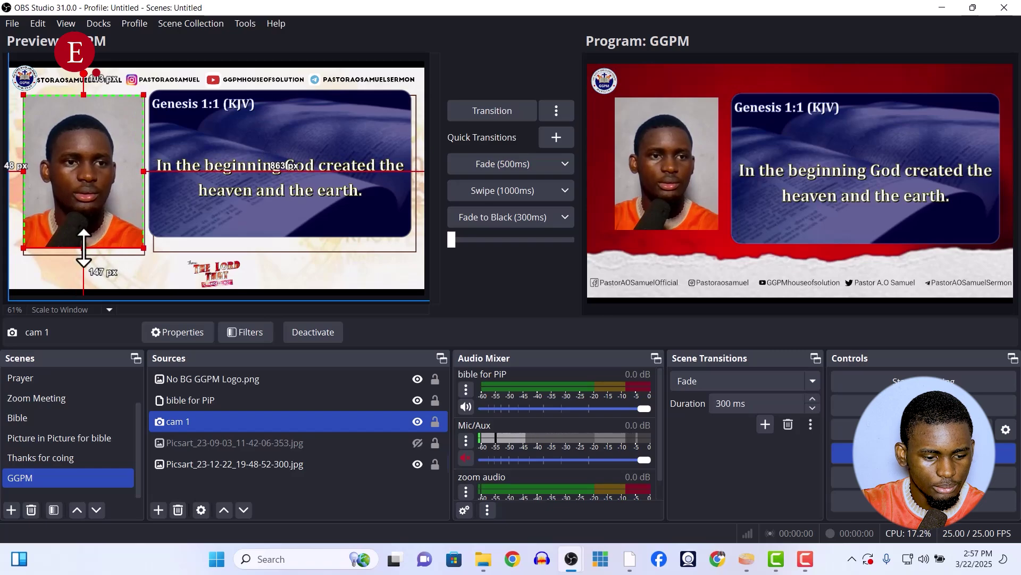
Move and nudge cam 1 into the new background's portrait frame, about 46 px from the canvas's left edge and 127 px from its bottom
left_click_drag(91, 223, 78, 136)
key("Up")
key("Up")
key("Up")
key("Up")
key("Up")
key("Right")
key("Down")
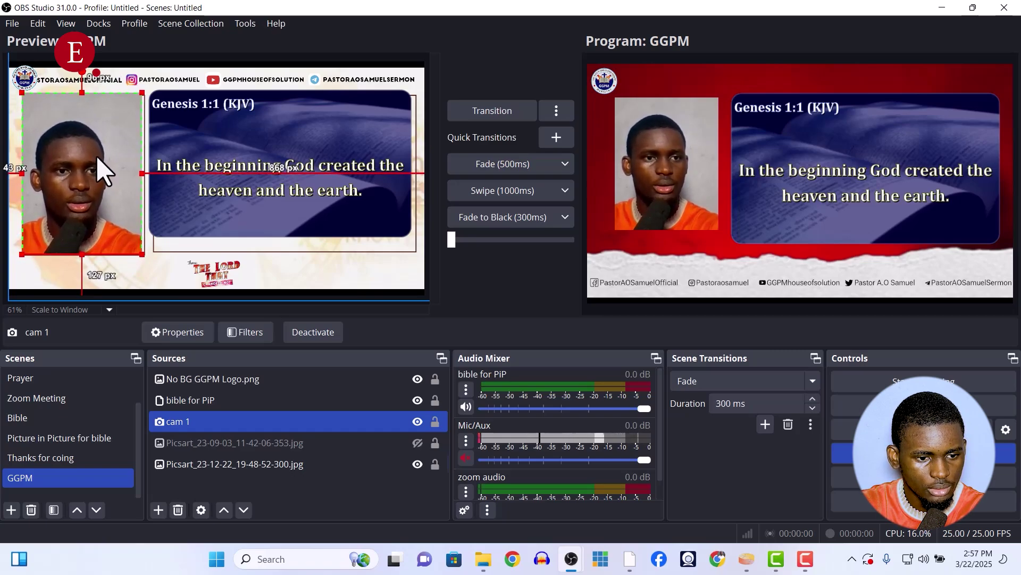
key("Right")
key("Right")
key("Left")
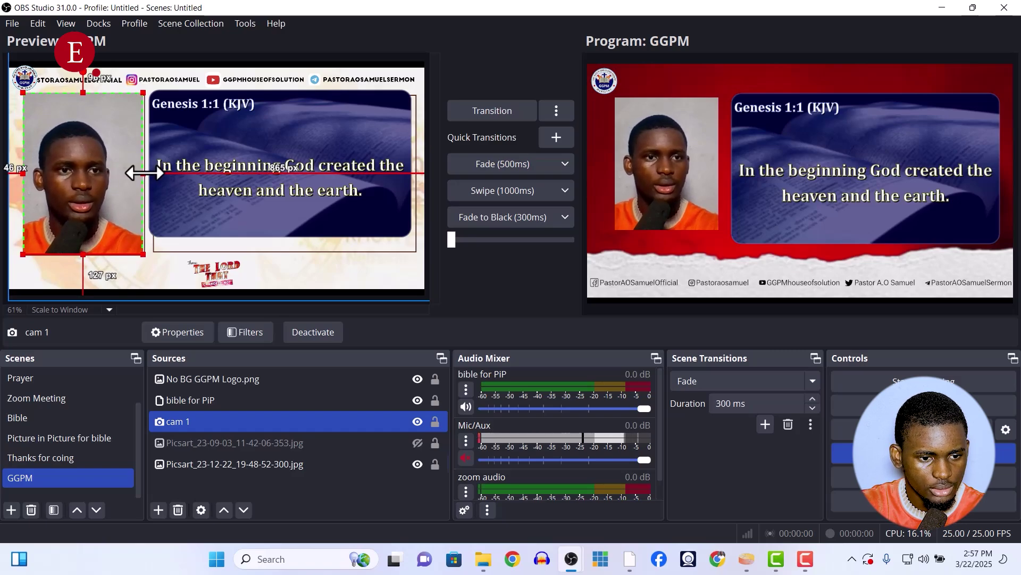
Align cam 1's right and top edges with the portrait frame, and place bible for PiP about 71 px from the canvas top and 27 px from its right
left_click_drag(143, 173, 144, 173)
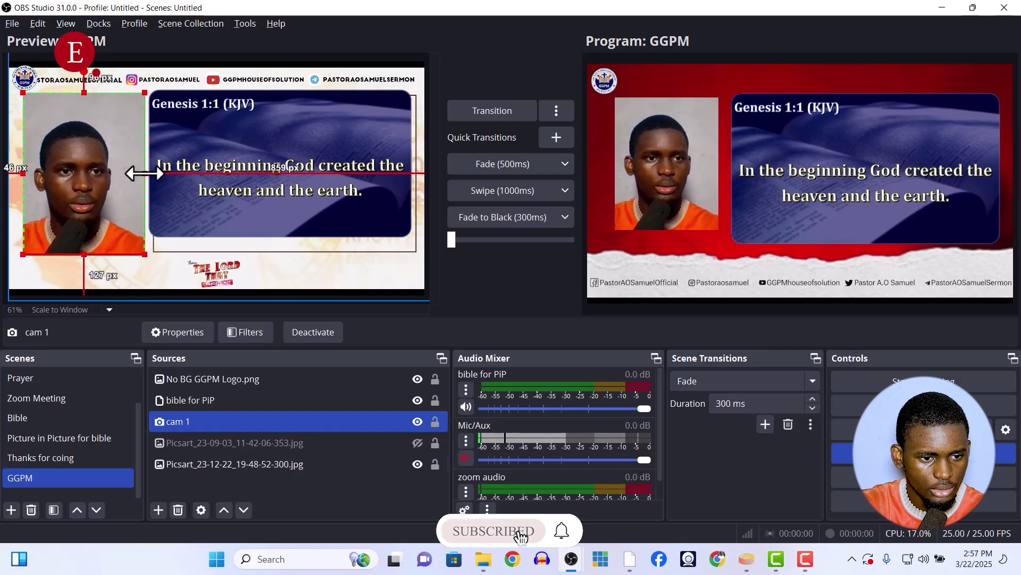
left_click_drag(84, 94, 84, 95)
left_click_drag(268, 144, 281, 141)
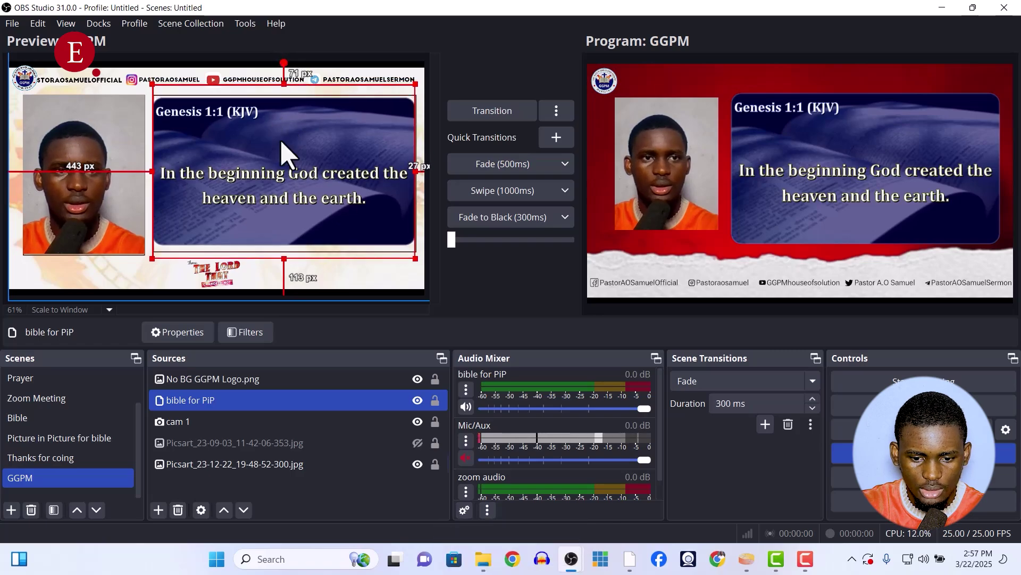
Switch to BibleShow, try the FlowerArtMotif06_01, LeavesFramed01_01 and KayDulf themes, and apply BibleText05_01
left_click(629, 559)
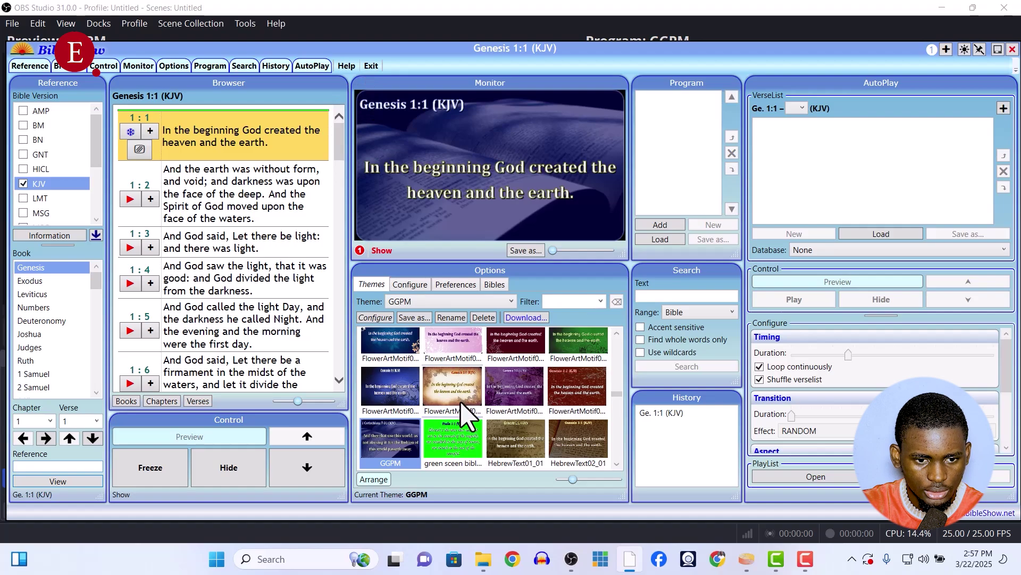
left_click(453, 388)
scroll(471, 420, "down", 3)
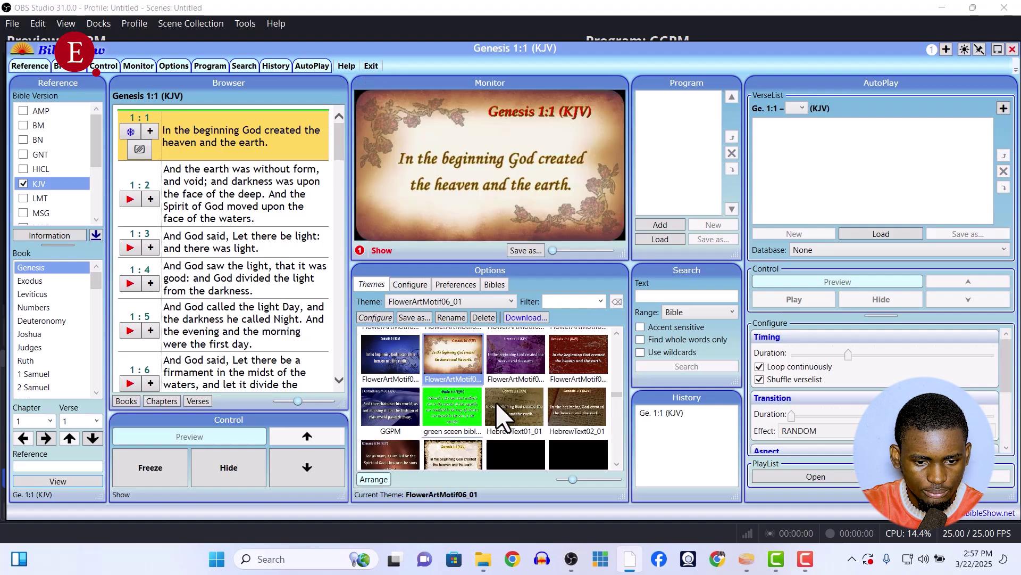
left_click(451, 394)
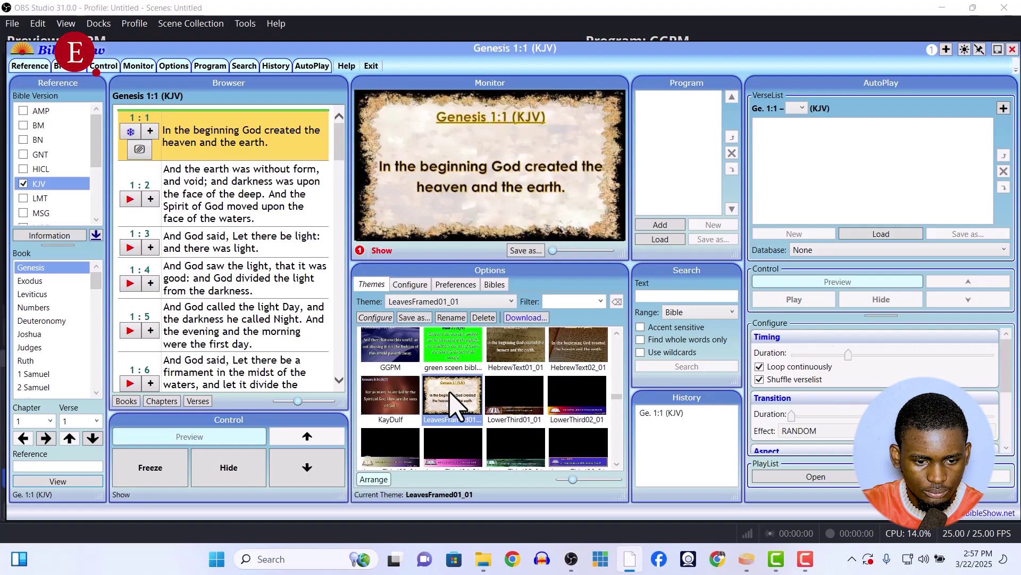
left_click(385, 407)
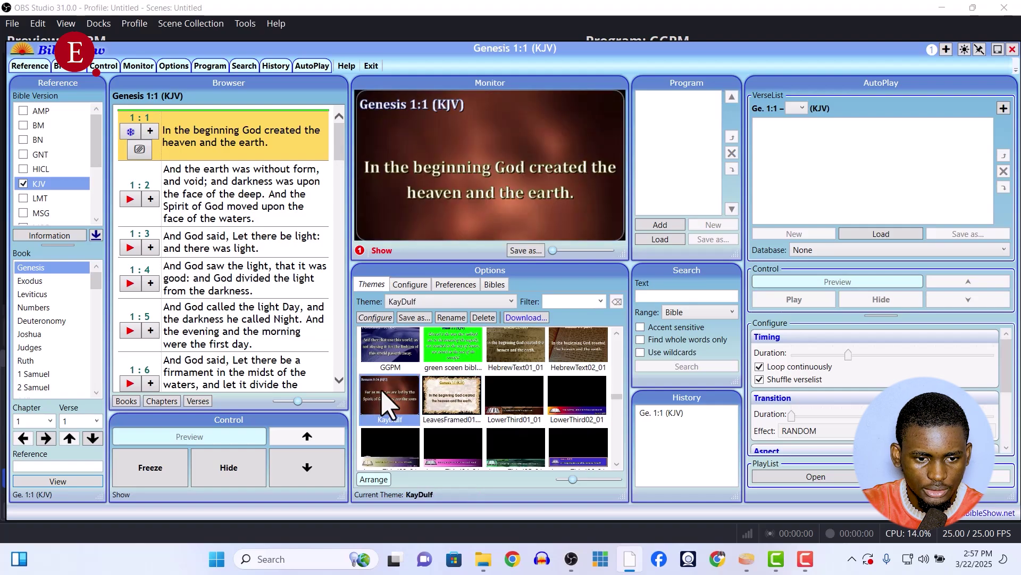
scroll(622, 388, "up", 5)
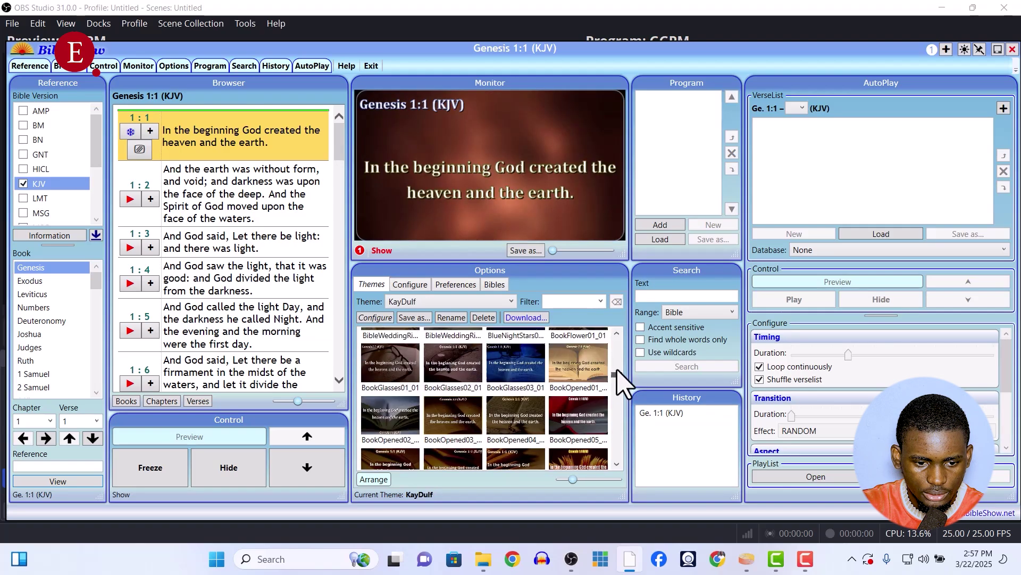
left_click(391, 383)
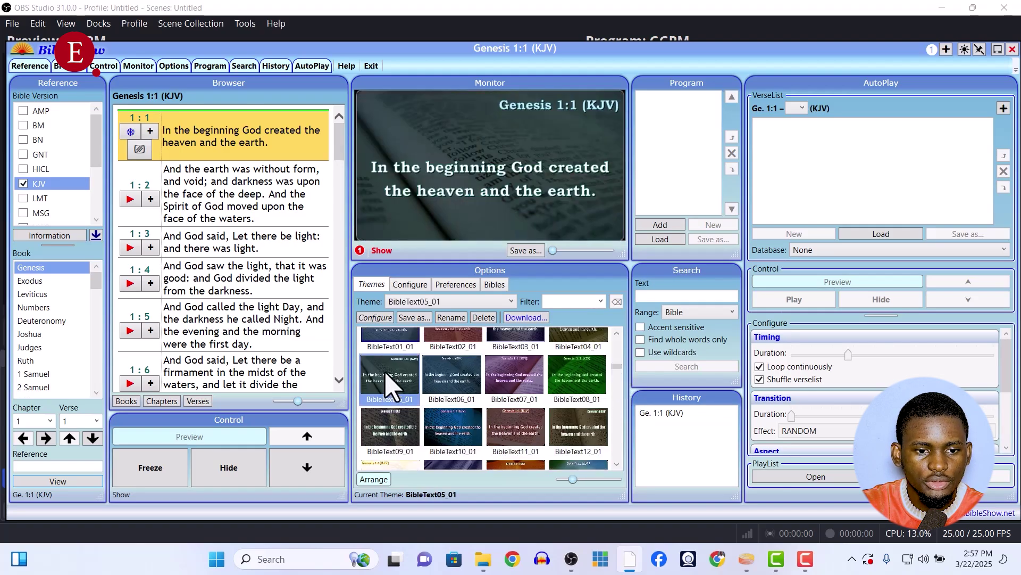
Switch back to OBS Studio, nudge bible for PiP to about 23 px from the canvas's right edge, and reduce its height from the bottom
key("alt+Tab")
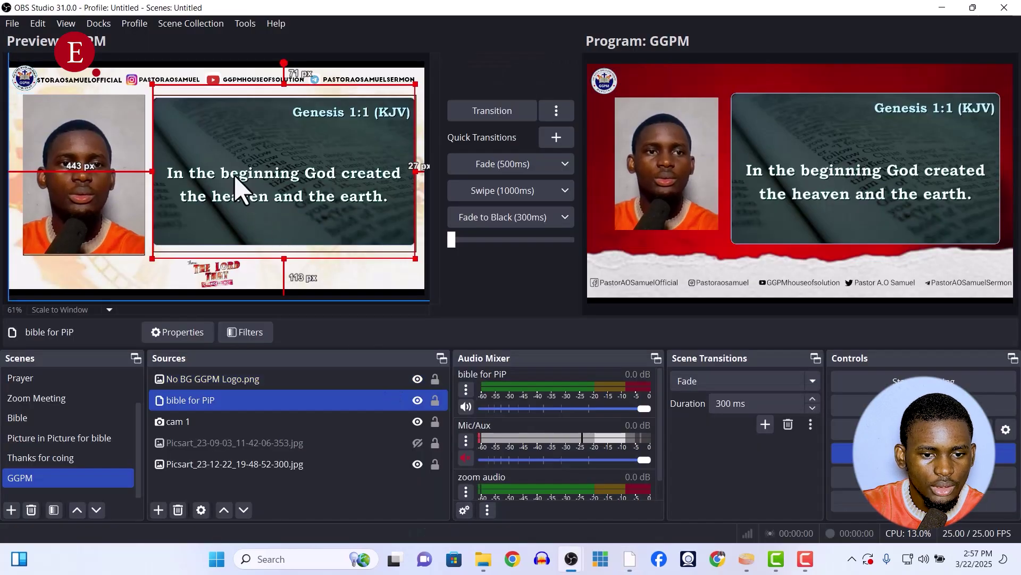
left_click_drag(248, 173, 256, 192)
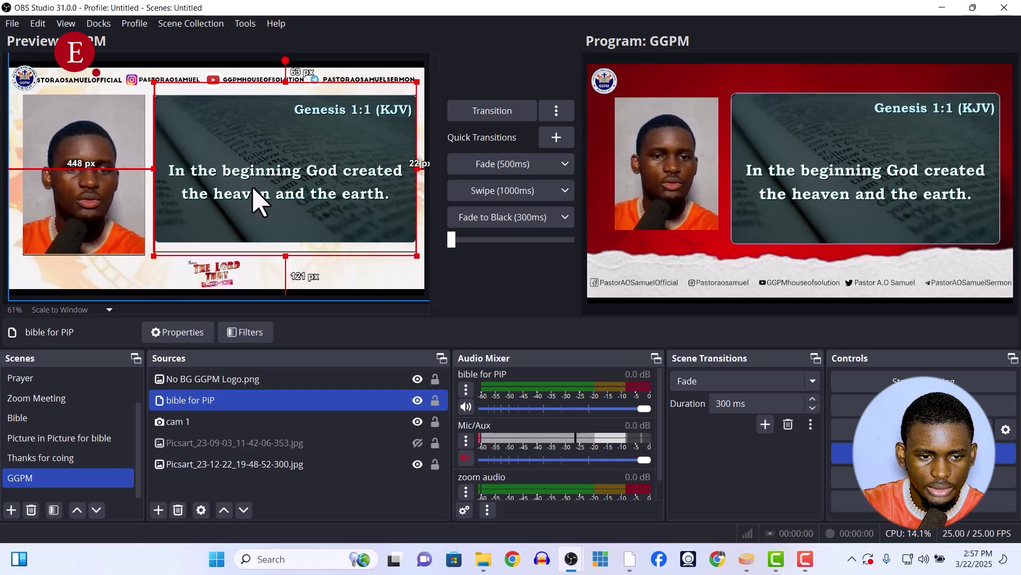
key("Left")
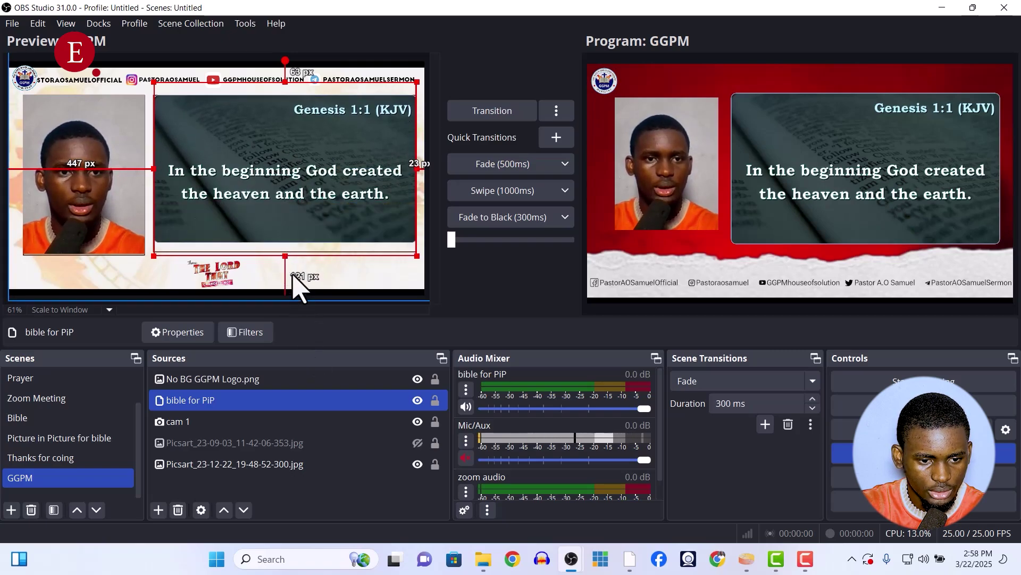
left_click_drag(286, 254, 267, 233)
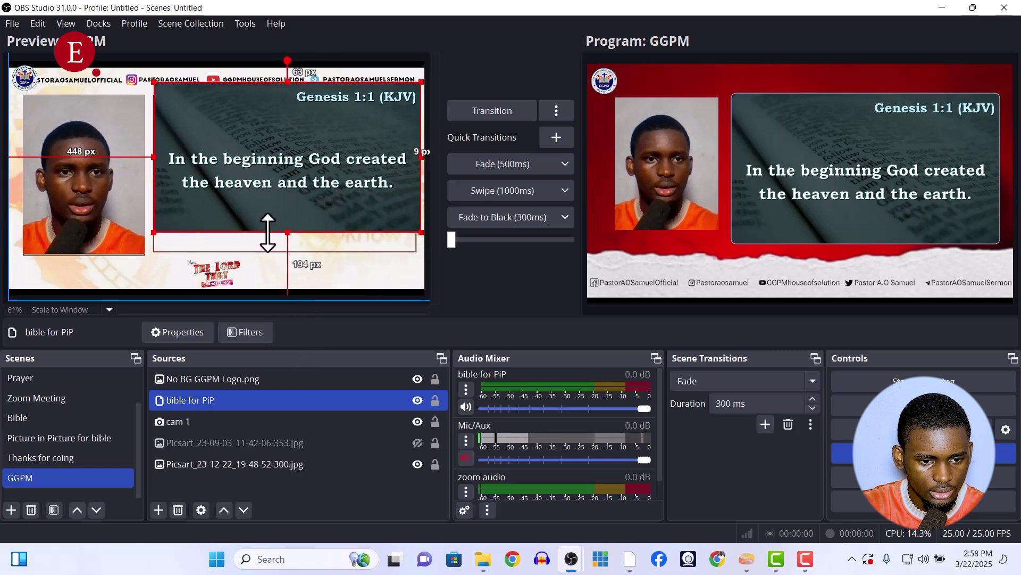
left_click(288, 232)
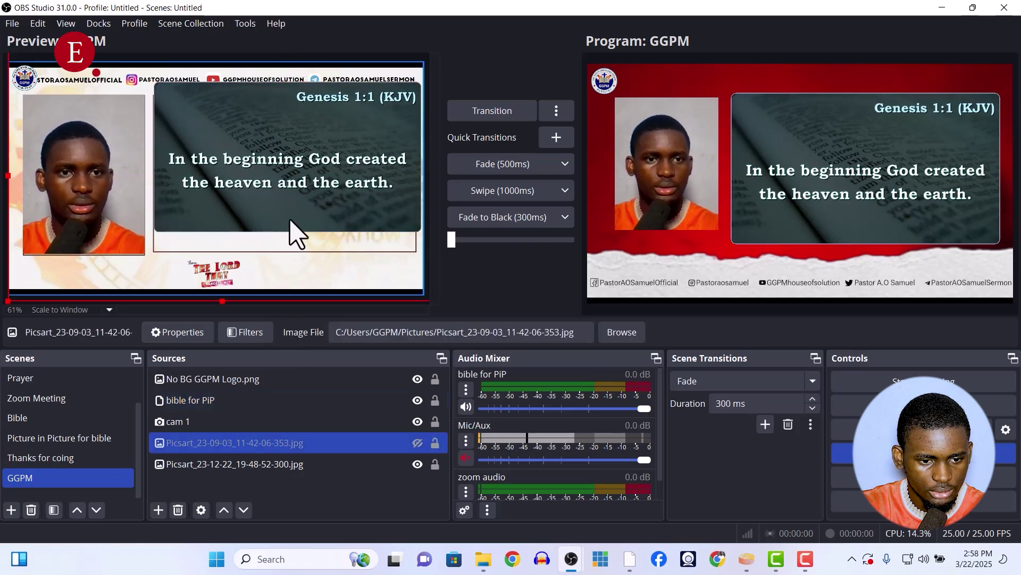
left_click(295, 234)
left_click(298, 232)
Fit bible for PiP inside the wide frame, about 75 px from the canvas top and 26 px from its right, and fade the scene to program
mouse_move(288, 232)
left_mouse_down()
mouse_move(288, 248)
mouse_move(273, 223)
mouse_move(286, 248)
left_mouse_up()
left_click_drag(296, 191, 302, 199)
left_click_drag(164, 97, 155, 94)
mouse_move(193, 170)
left_mouse_down()
mouse_move(191, 157)
mouse_move(199, 165)
left_mouse_up()
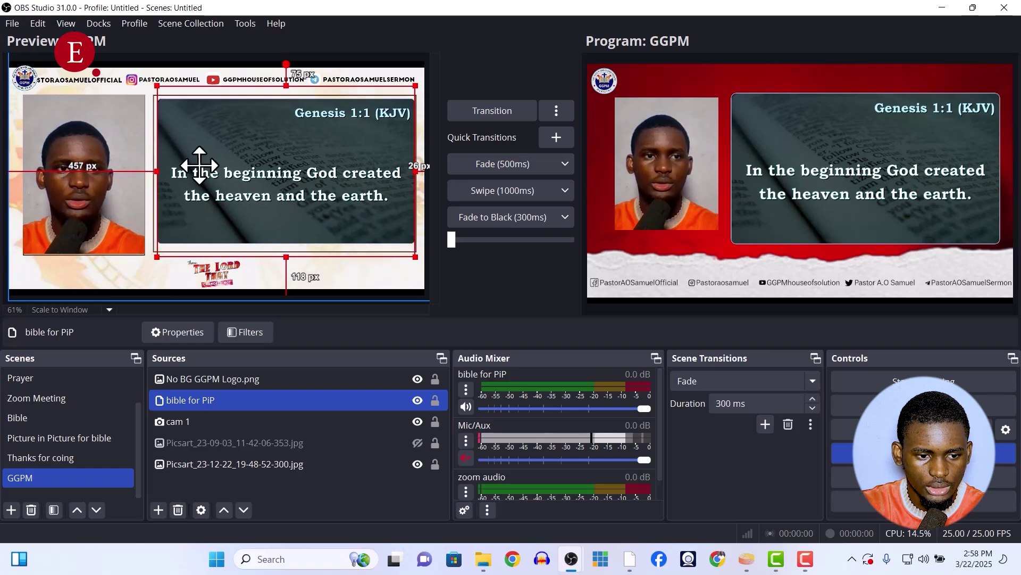
left_click(528, 166)
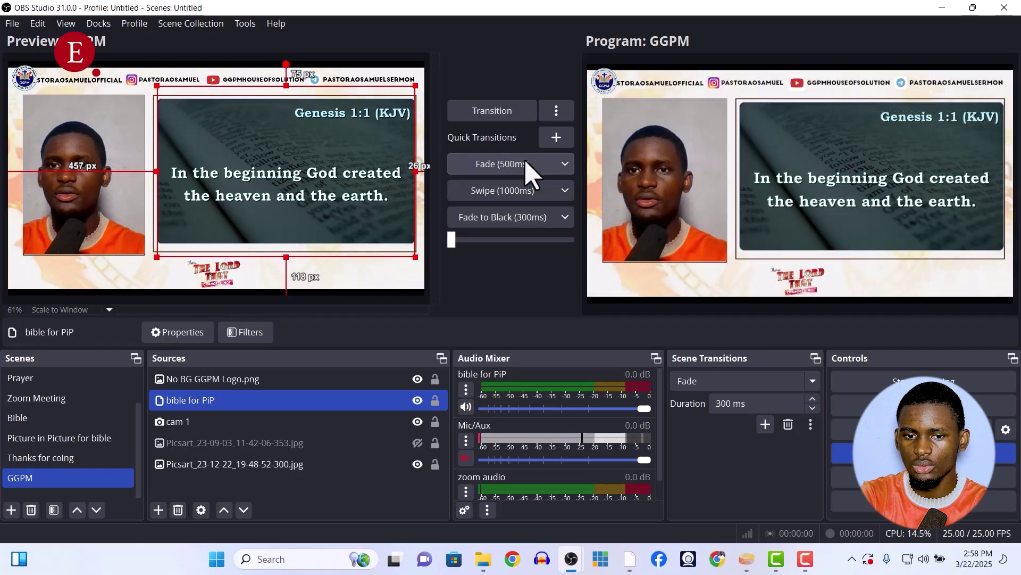
Trim cam 1 inside the portrait frame's border, about 107 px from the canvas top and 49 px from its left edge
left_click(93, 100)
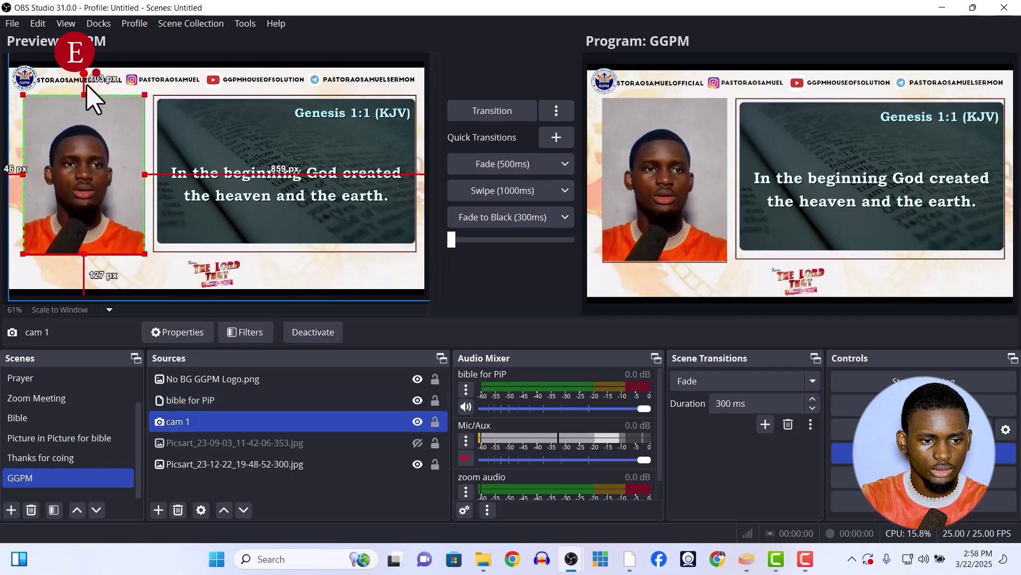
left_click_drag(83, 93, 84, 96)
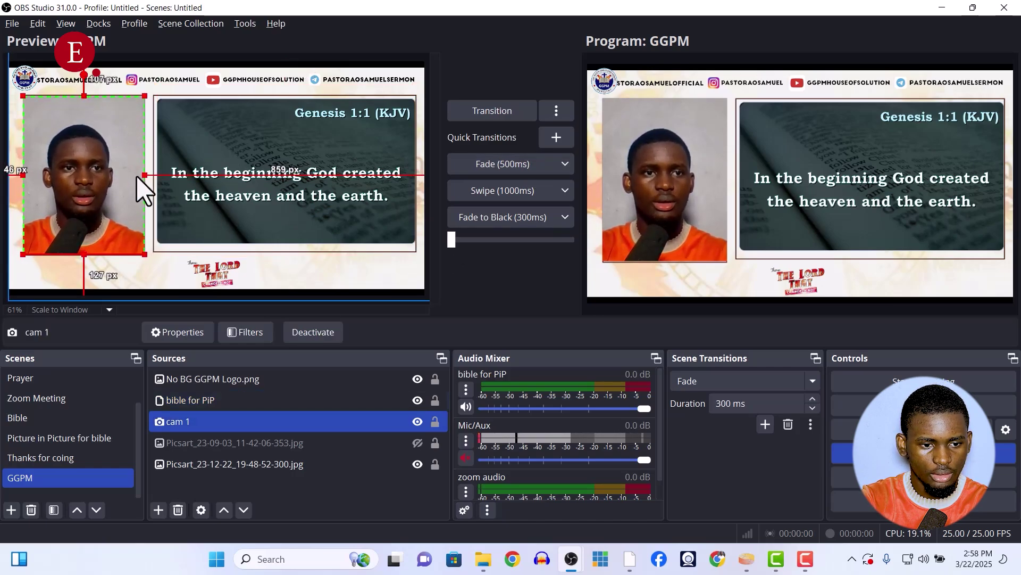
left_click_drag(141, 184, 142, 178)
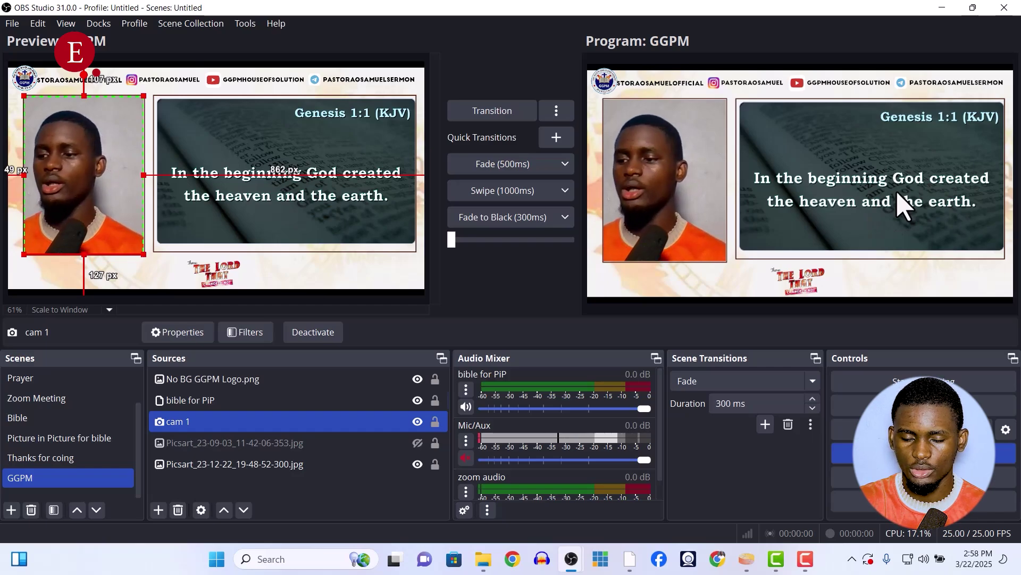
Move the GGPM logo beside the bottom title artwork, enlarge it slightly to about 10 px from the canvas bottom, and fade the scene to program
left_click(27, 75)
left_click_drag(25, 80, 170, 266)
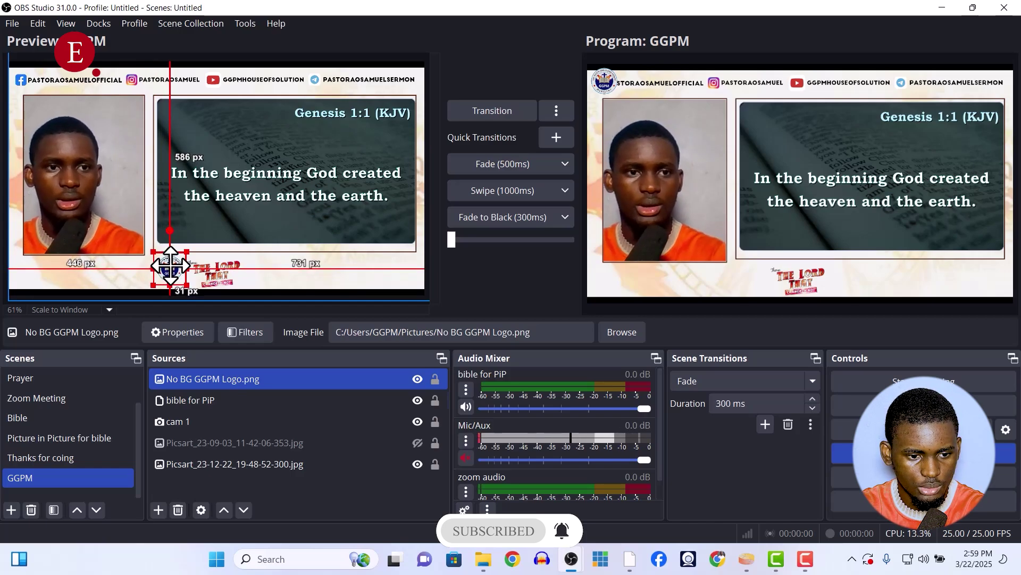
left_click(193, 302)
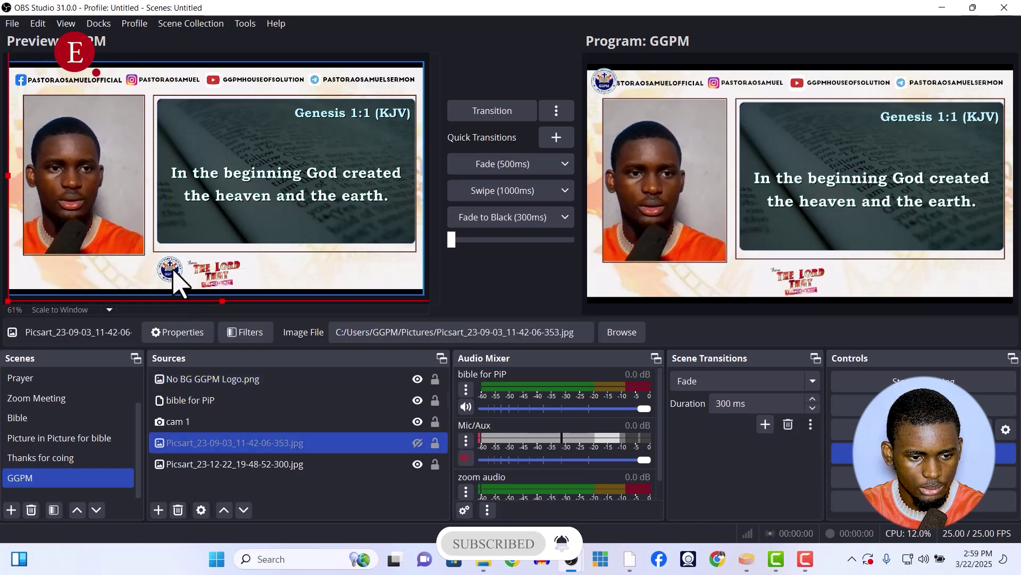
left_click(185, 286)
left_click(176, 275)
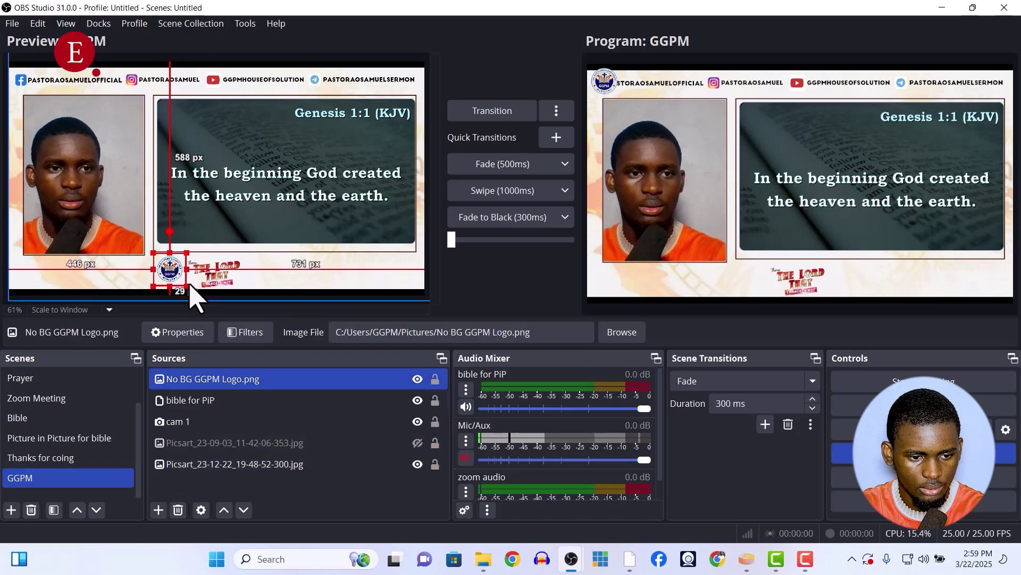
left_click_drag(185, 286, 181, 274)
left_click(483, 167)
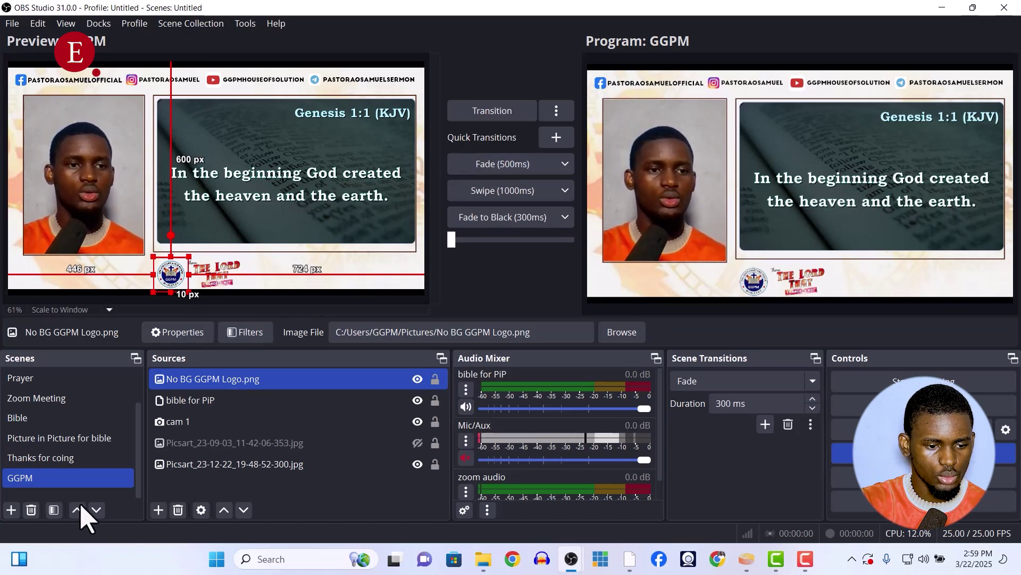
Add a new scene named pastor
left_click(11, 510)
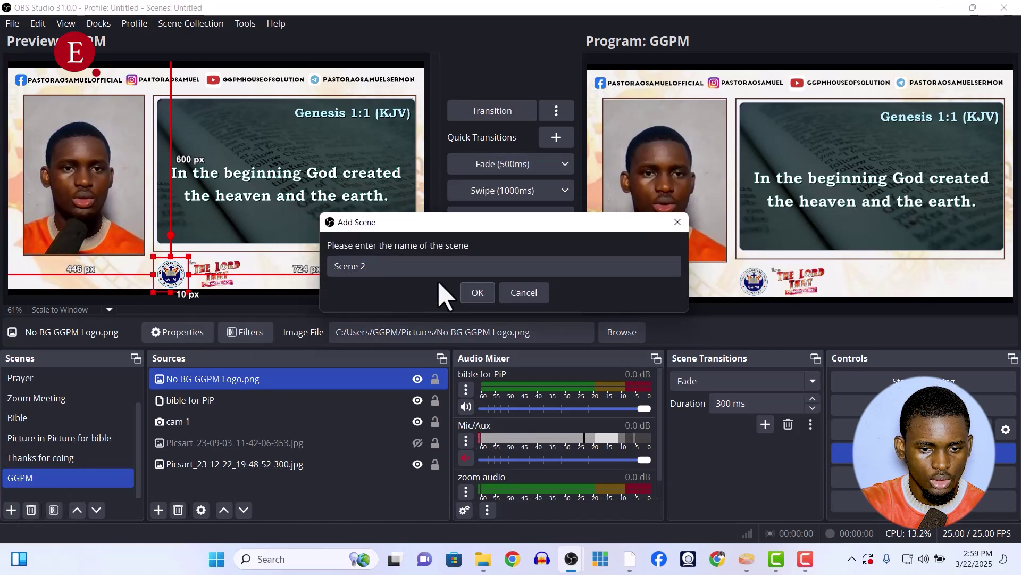
left_click(477, 293)
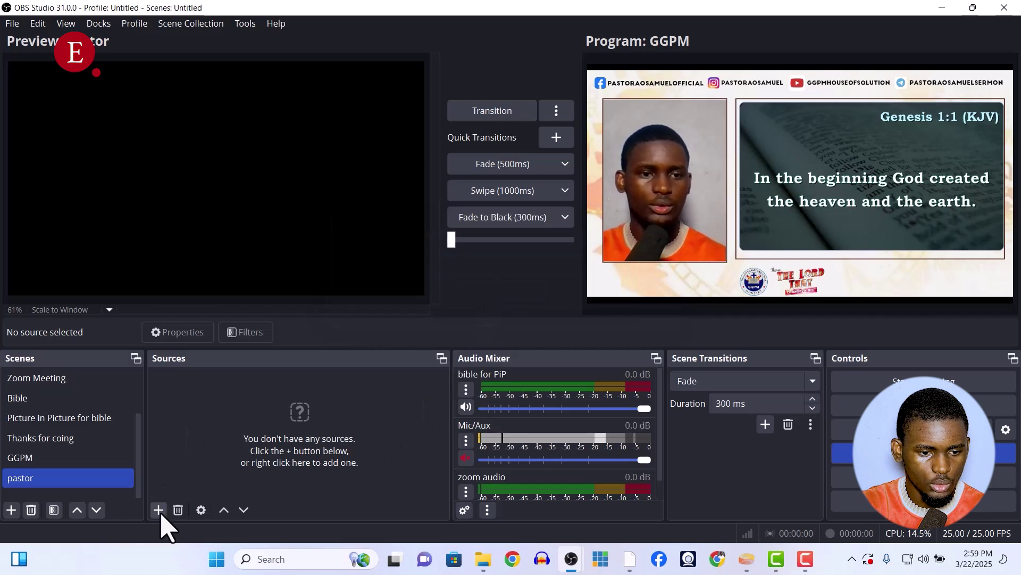
Add the existing cam 1 video capture source to the pastor scene and fade between pastor and GGPM
left_click(158, 510)
left_click(242, 439)
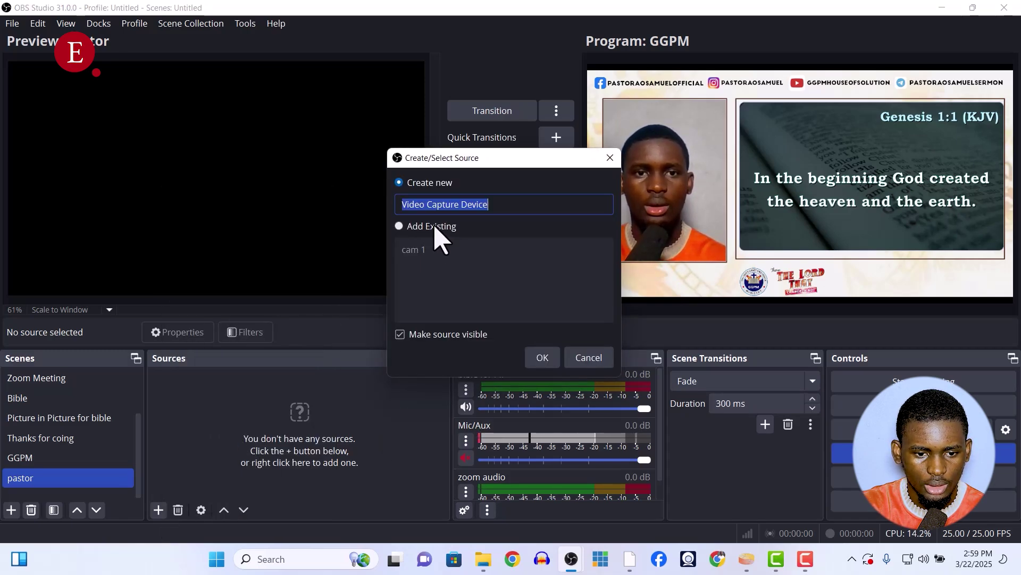
left_click(420, 249)
left_click(542, 358)
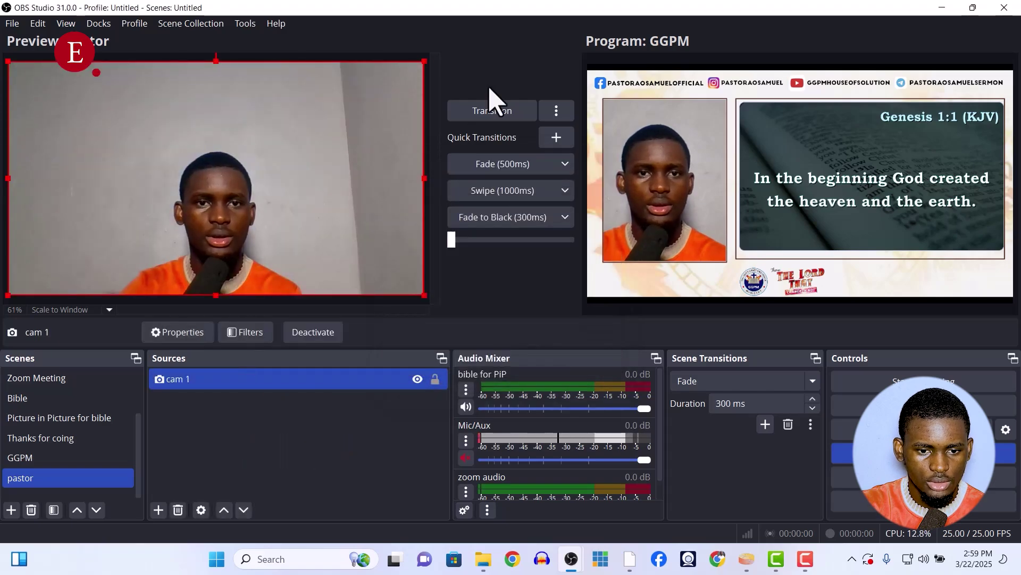
left_click(481, 166)
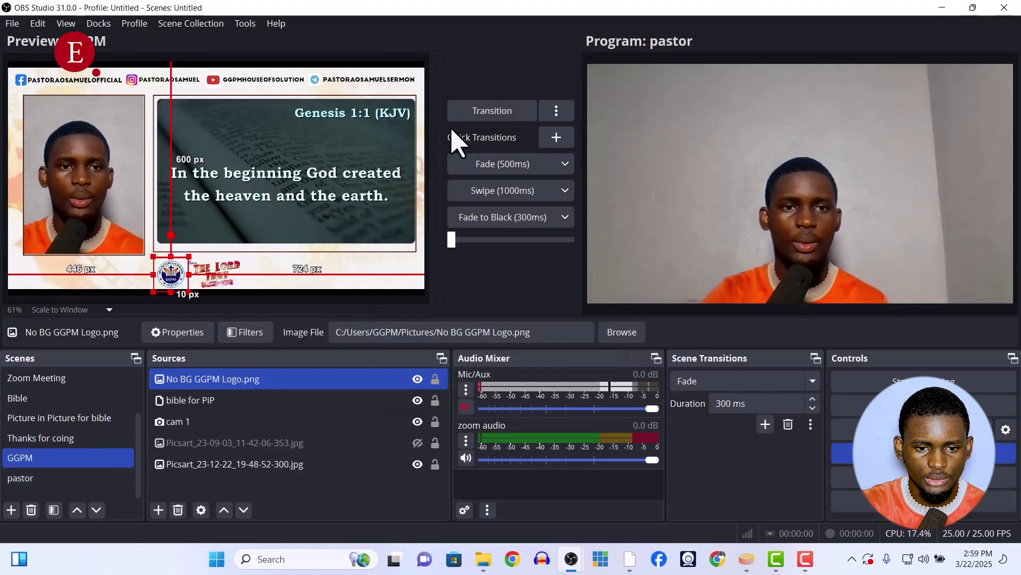
left_click(512, 164)
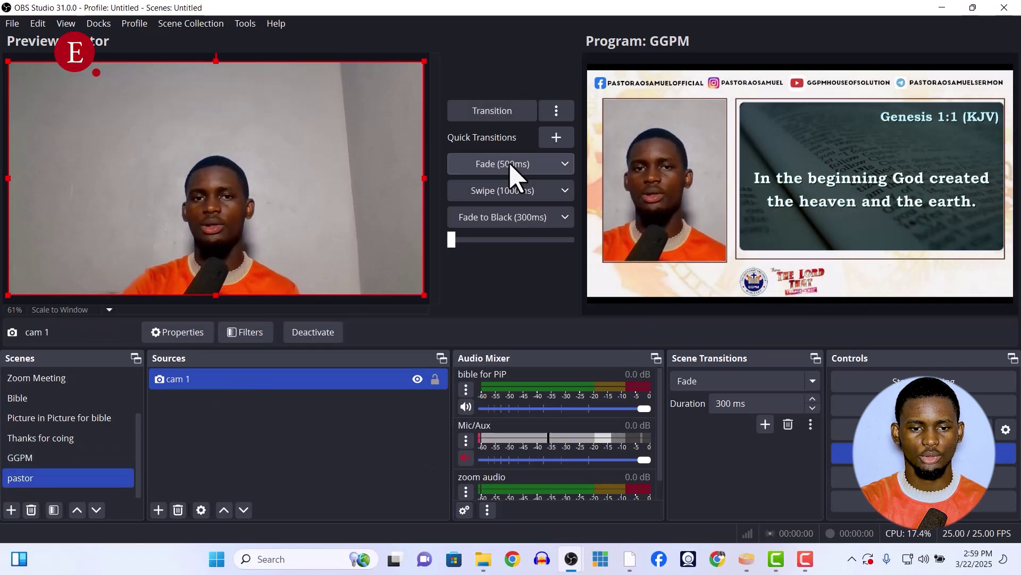
Try Fade to Black as the 500 ms quick transition on the pastor scene, and set it back to Fade
left_click(565, 164)
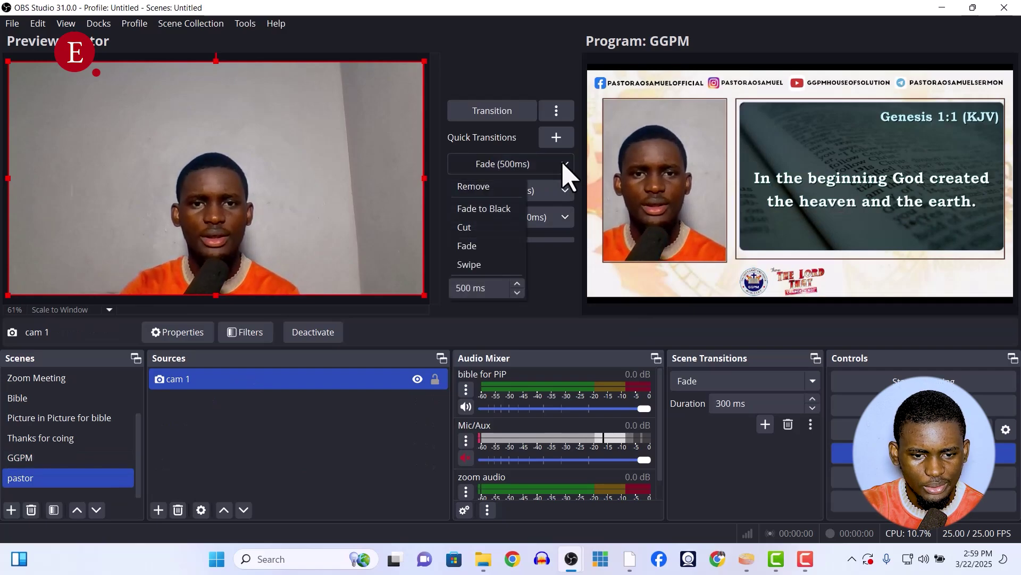
left_click(563, 169)
left_click(563, 166)
left_click(498, 209)
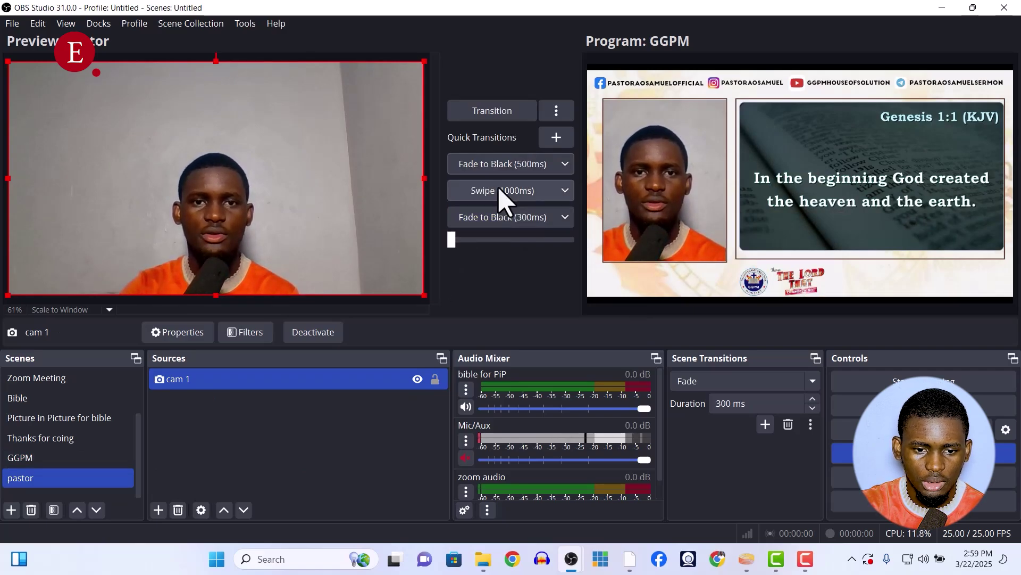
left_click(504, 166)
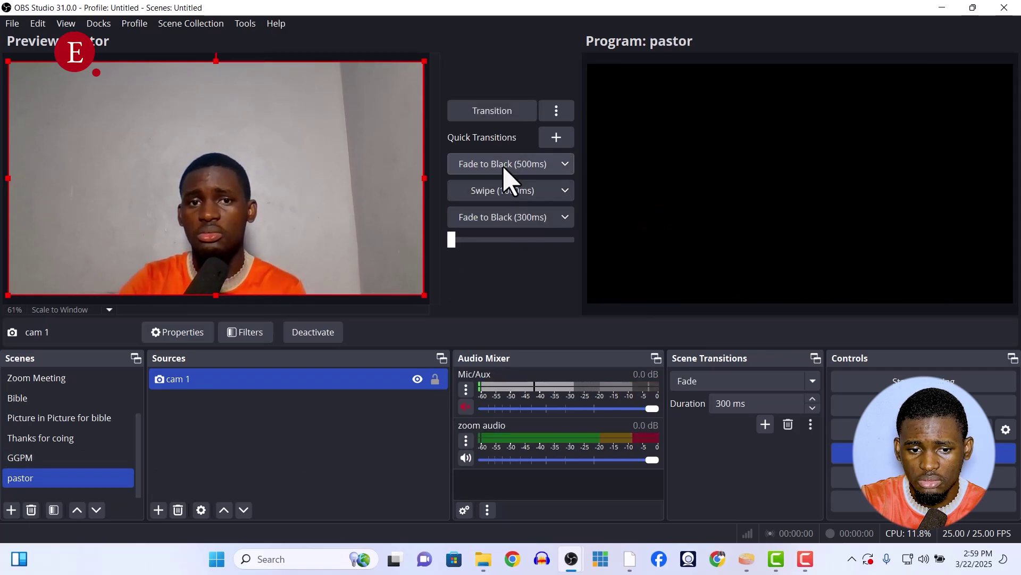
left_click(511, 167)
left_click(573, 167)
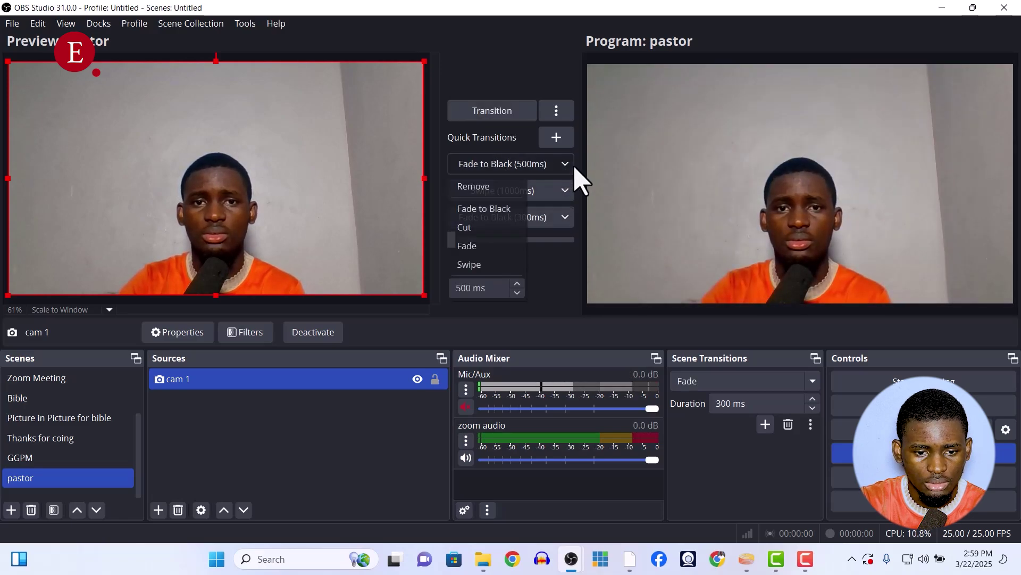
left_click(513, 245)
left_click(520, 192)
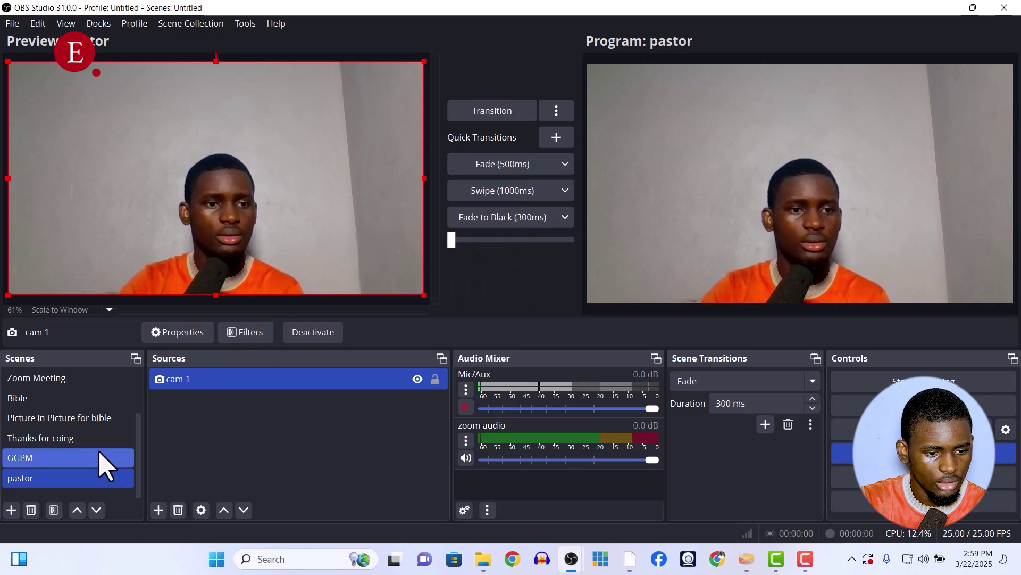
Load the GGPM scene into preview and fade back and forth between it and pastor, ending with GGPM in program
left_click(101, 441)
left_click(103, 458)
left_click(496, 166)
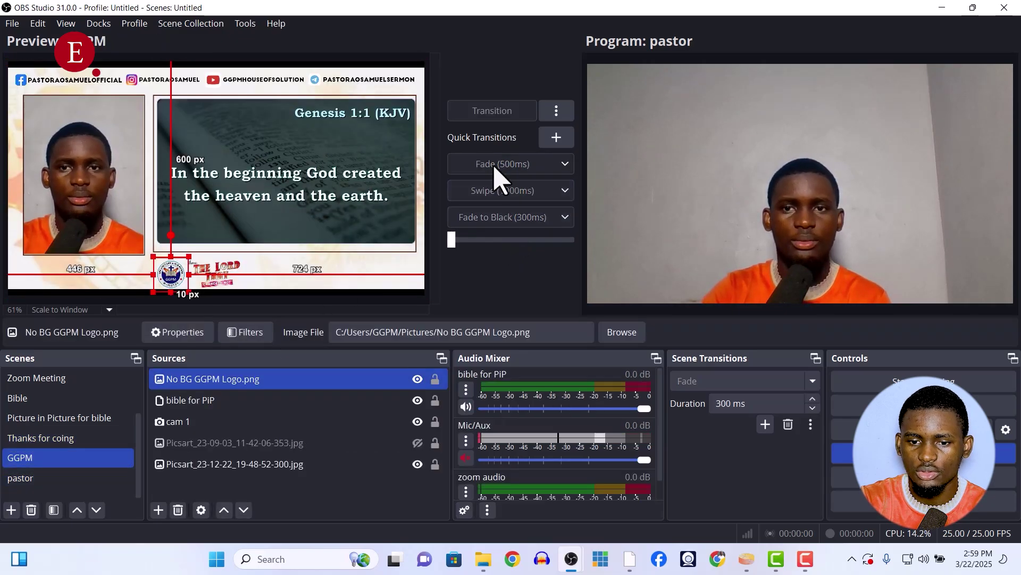
left_click(495, 166)
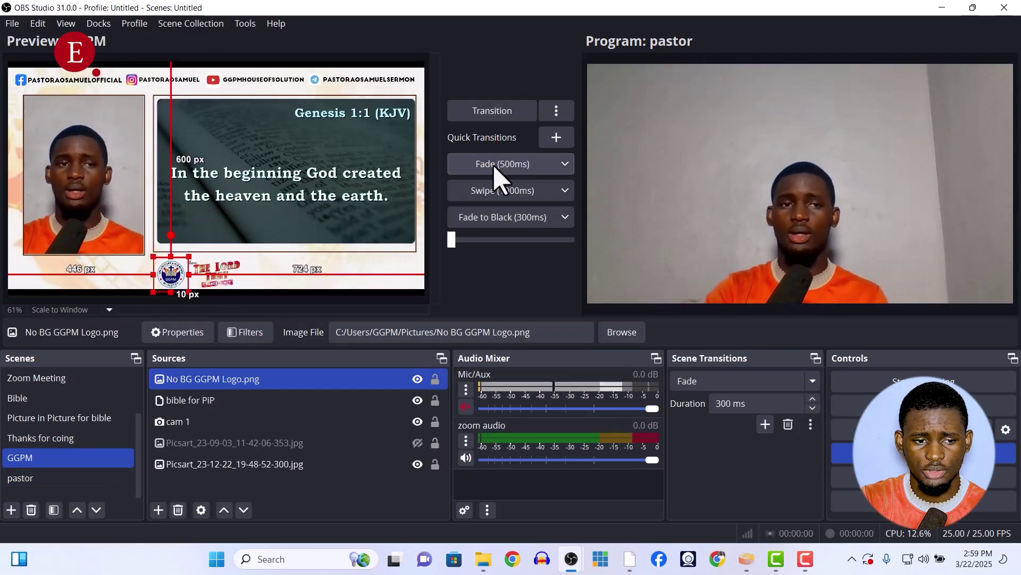
left_click(496, 166)
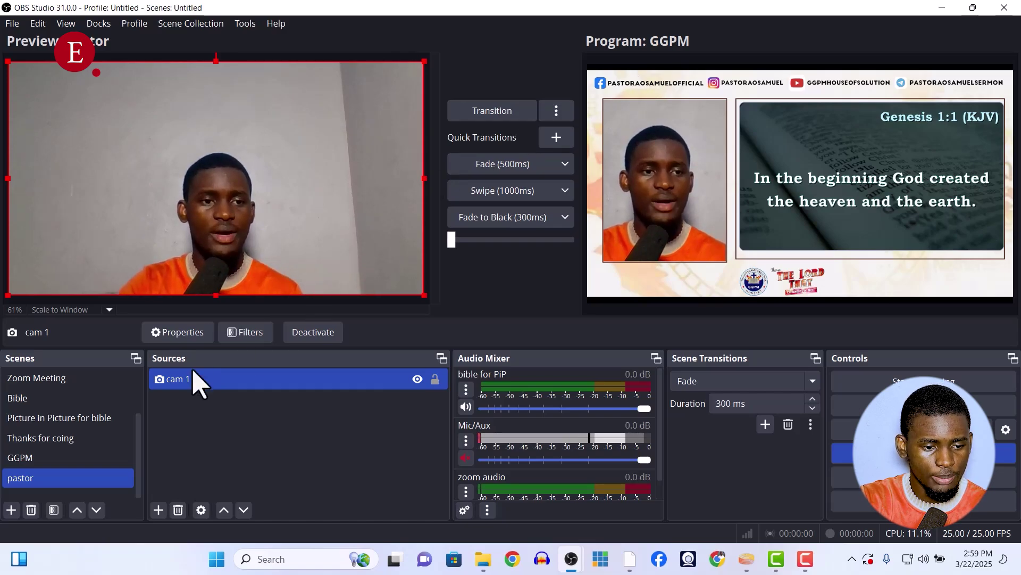
Load the Picture in Picture for bible scene into preview, apply the GGPM theme in BibleShow, and return to OBS Studio
left_click(90, 420)
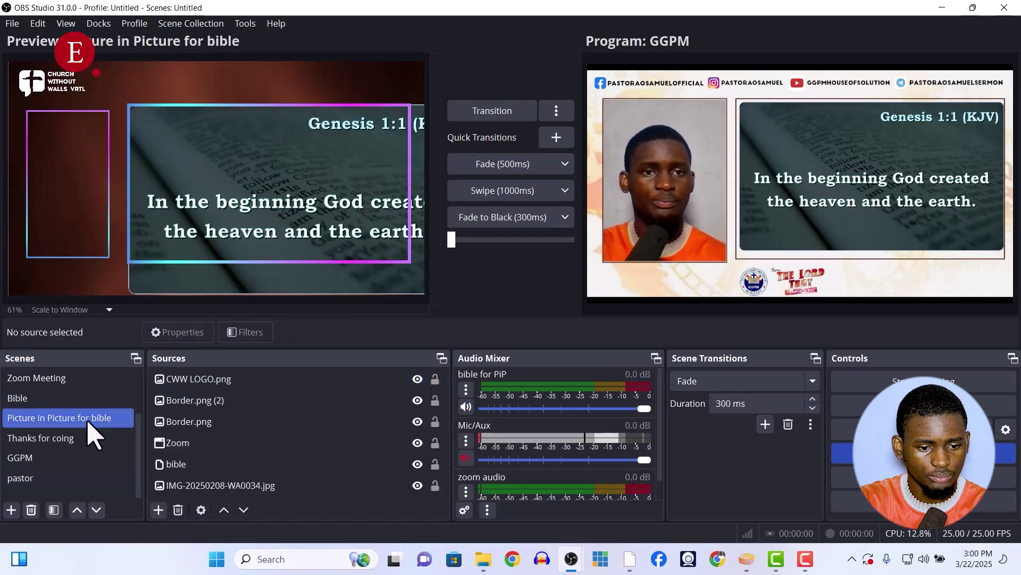
left_click(625, 567)
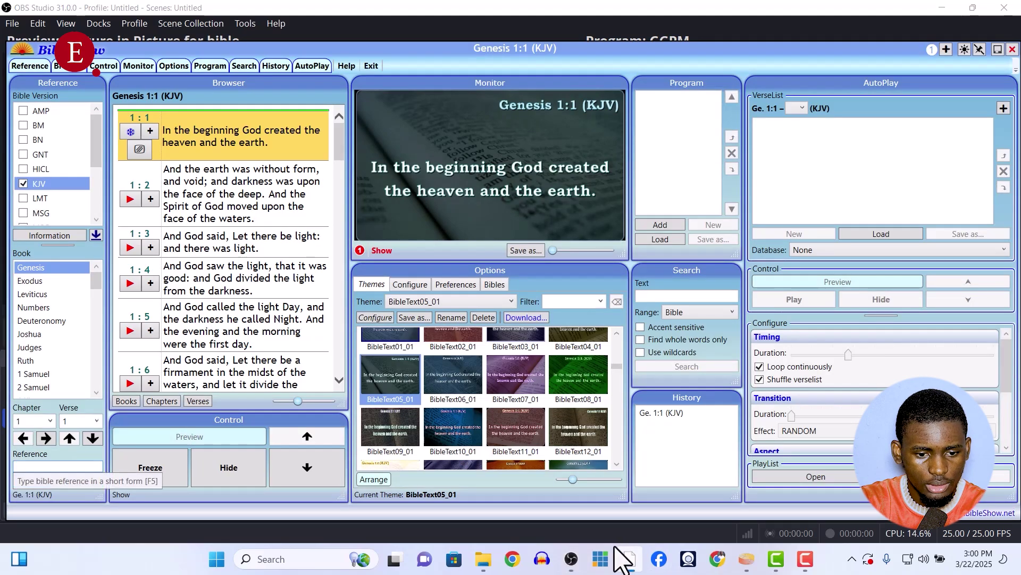
scroll(440, 409, "down", 1)
scroll(441, 410, "down", 5)
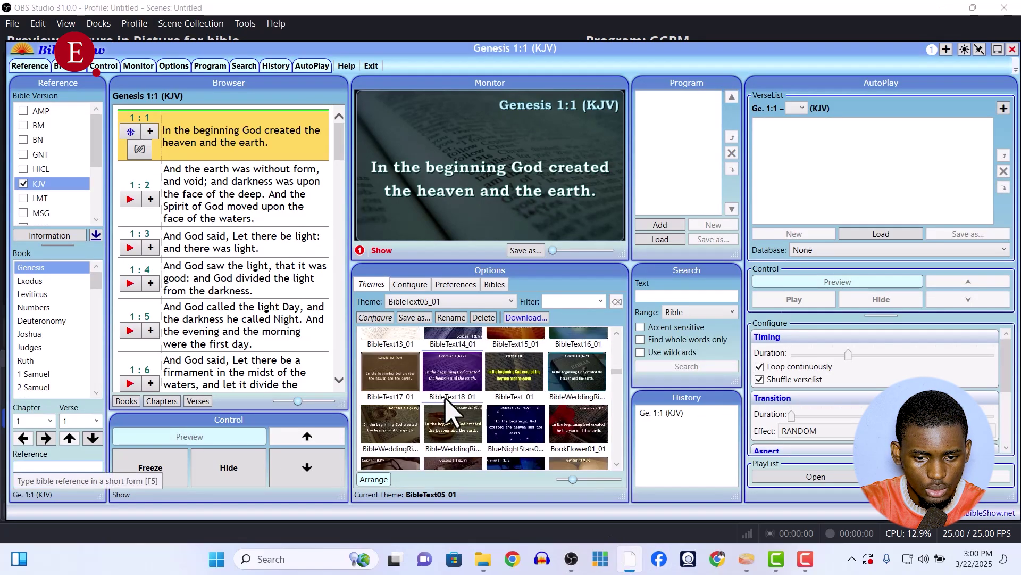
scroll(620, 383, "down", 8)
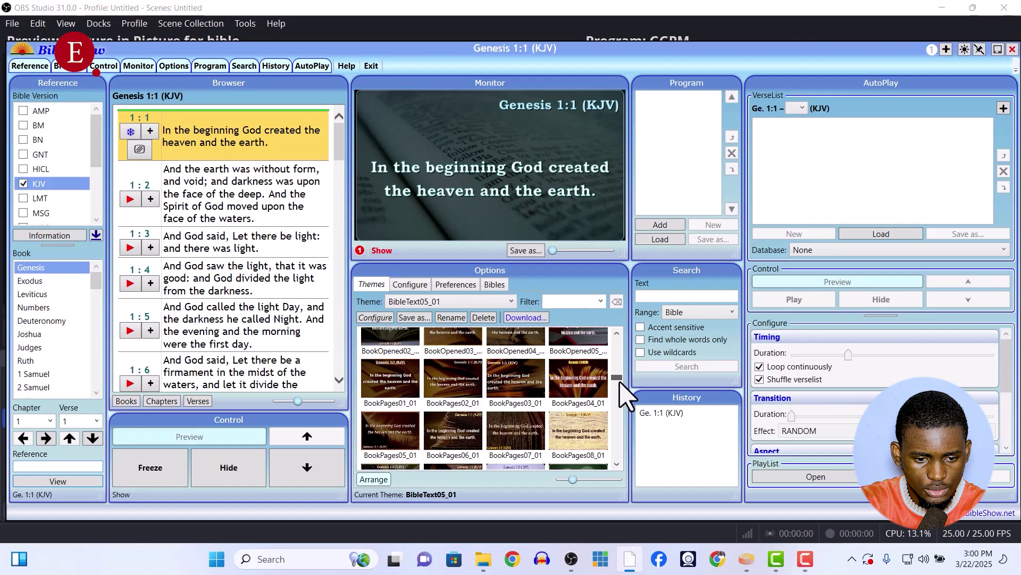
left_click_drag(622, 391, 623, 404)
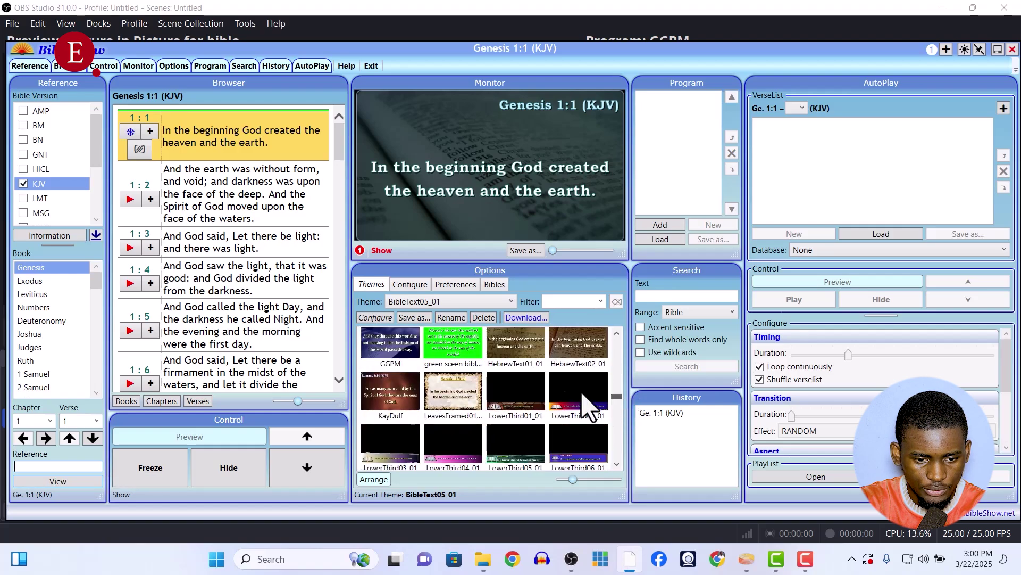
left_click(397, 355)
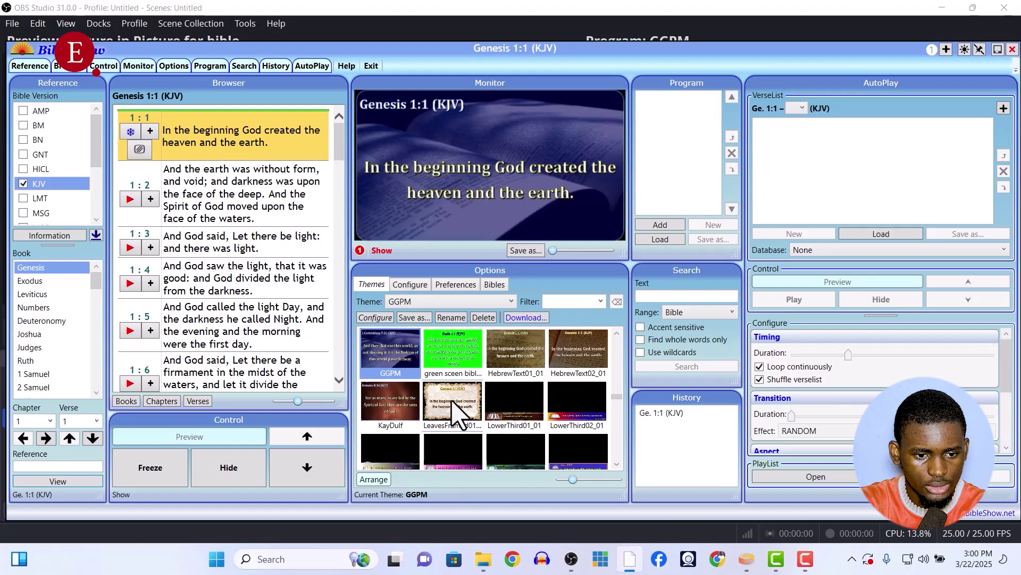
key("alt+Tab")
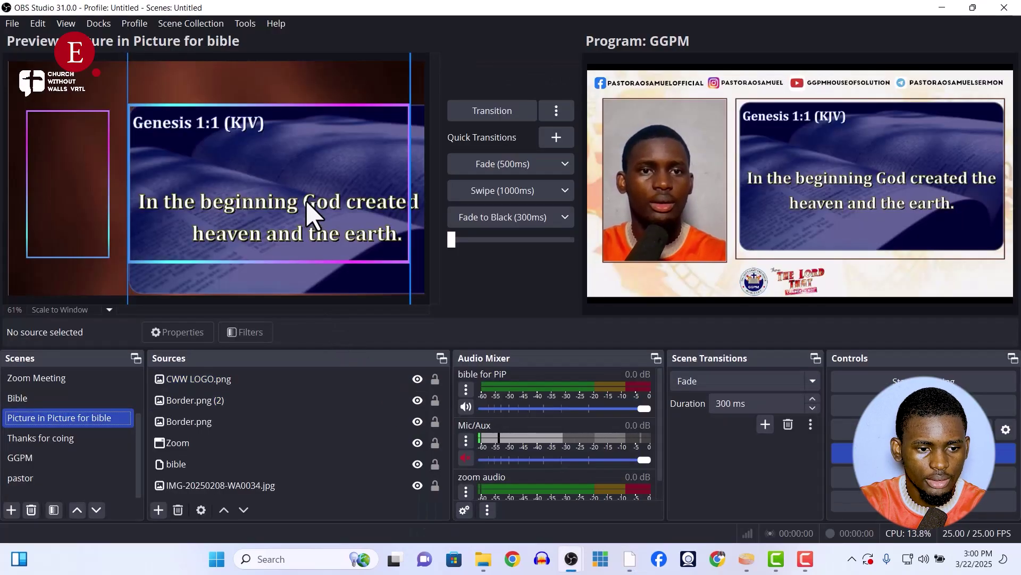
Move the bible source up and scale it down to the wide border, about 366 px from the canvas left and 50 px from its right
left_click(310, 207)
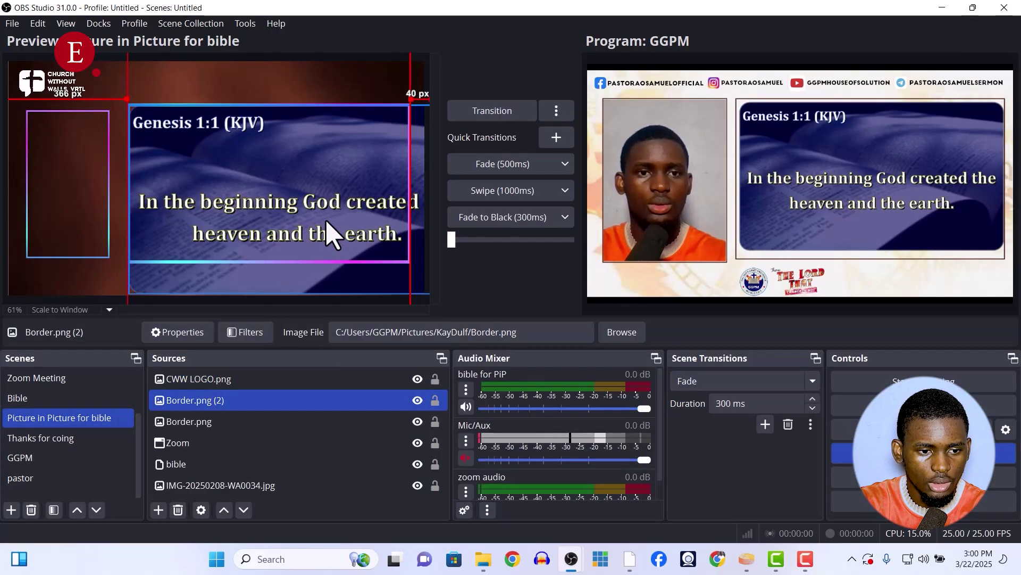
mouse_move(326, 219)
left_mouse_down()
mouse_move(271, 182)
mouse_move(293, 212)
mouse_move(312, 212)
left_mouse_up()
left_click(313, 213)
left_click(312, 212)
left_click(314, 212)
left_click(314, 212)
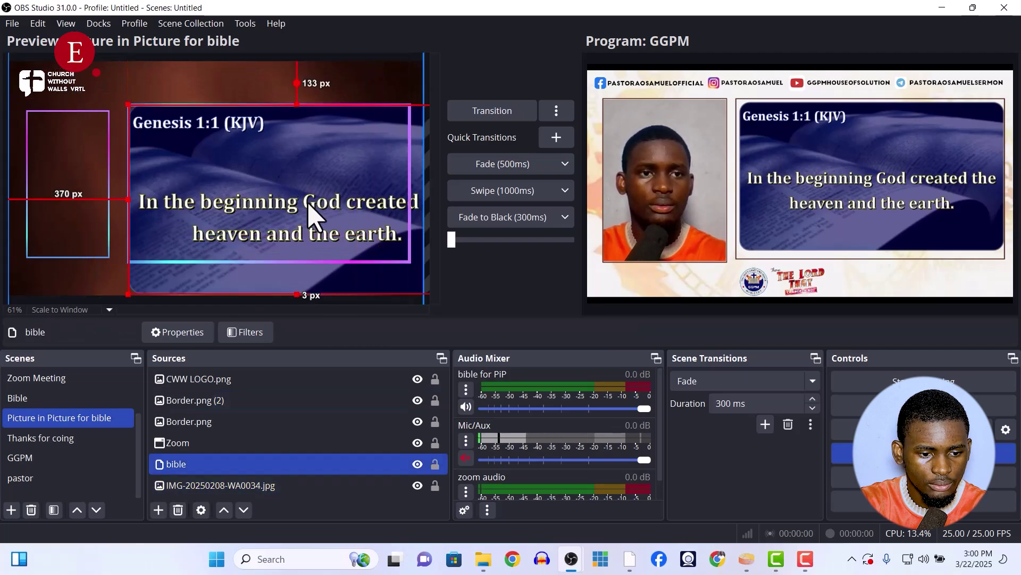
left_click_drag(312, 209, 259, 175)
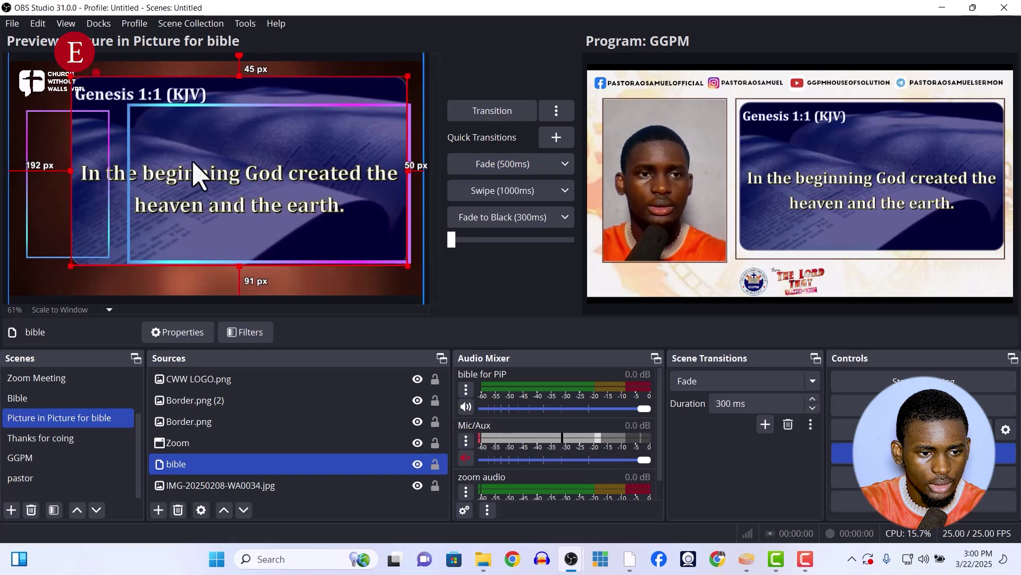
left_click_drag(74, 80, 130, 108)
Nudge the bible source into the wide border, about 133 px from the canvas top and 369 px from its left edge
key("Up")
key("Up")
key("Up")
key("Up")
key("Up")
key("Up")
key("Up")
key("Up")
key("Up")
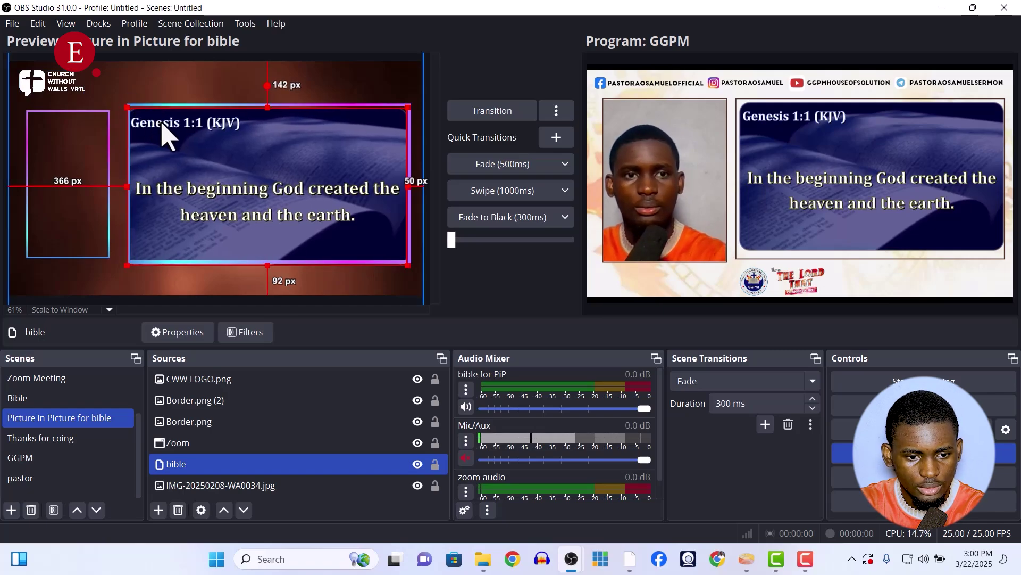
key("Up")
key("Right")
key("Right")
key("Right")
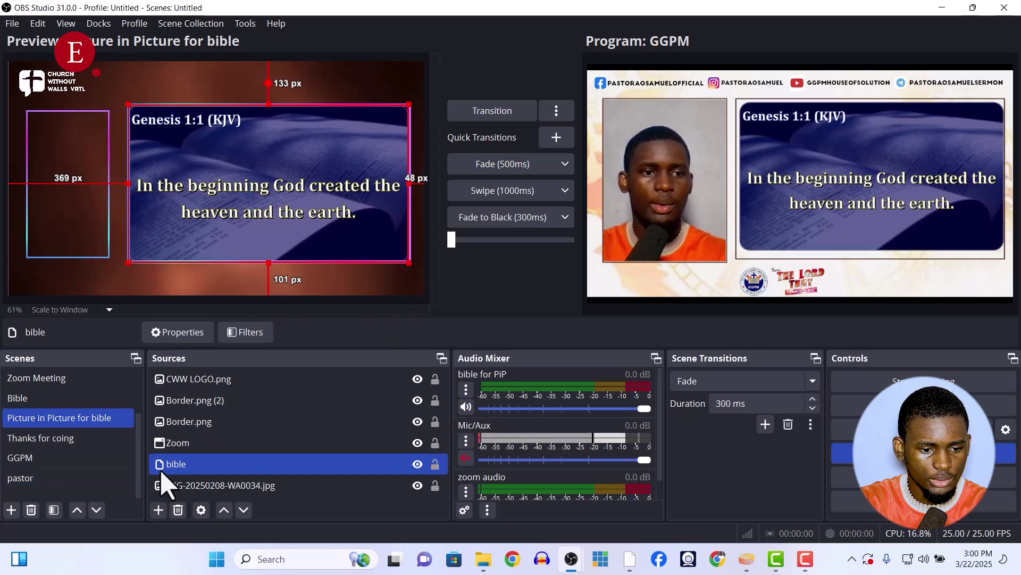
Add the existing cam 1 video capture source to the Picture in Picture for bible scene
left_click(158, 510)
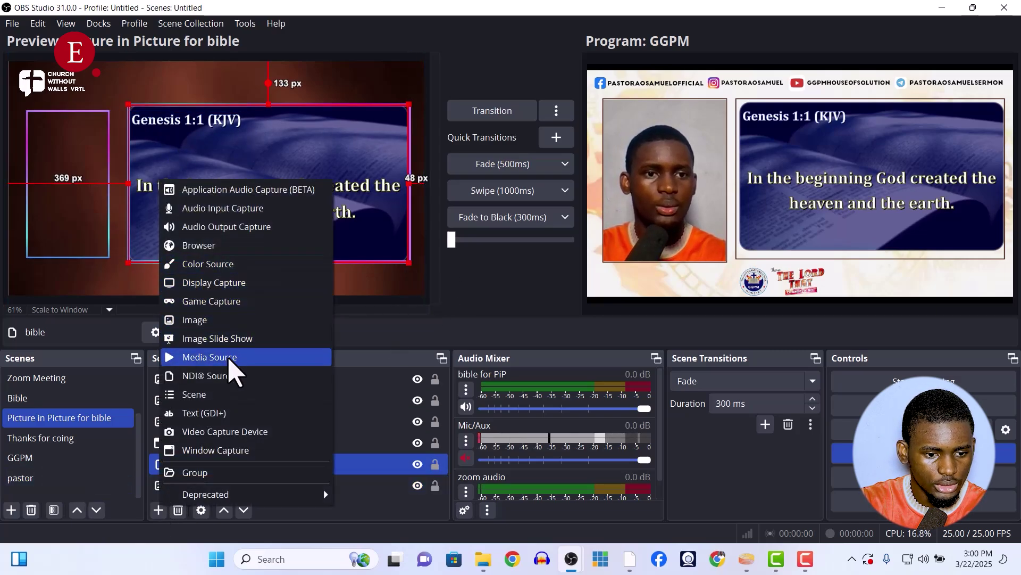
left_click(236, 431)
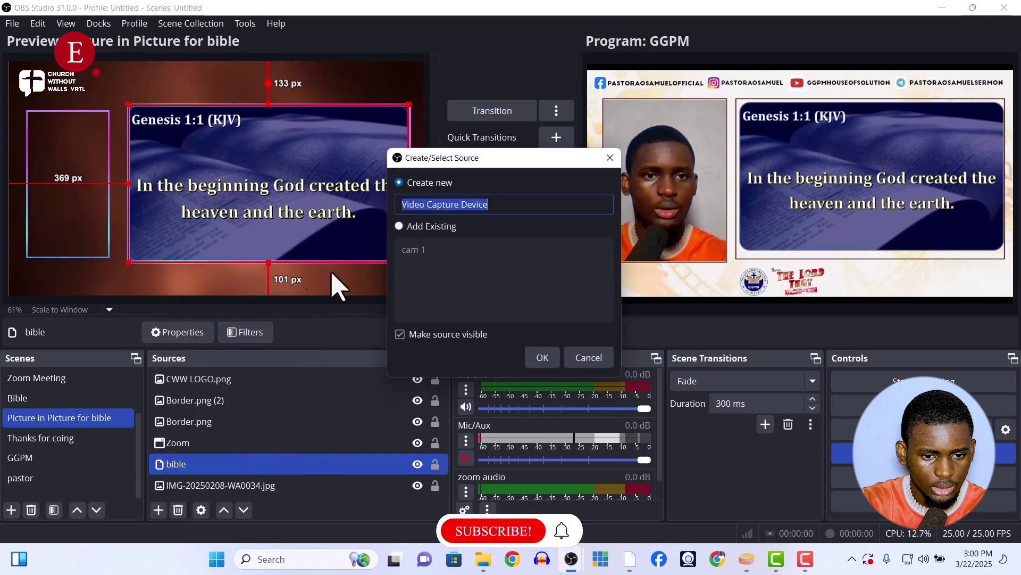
left_click(432, 250)
left_click(538, 361)
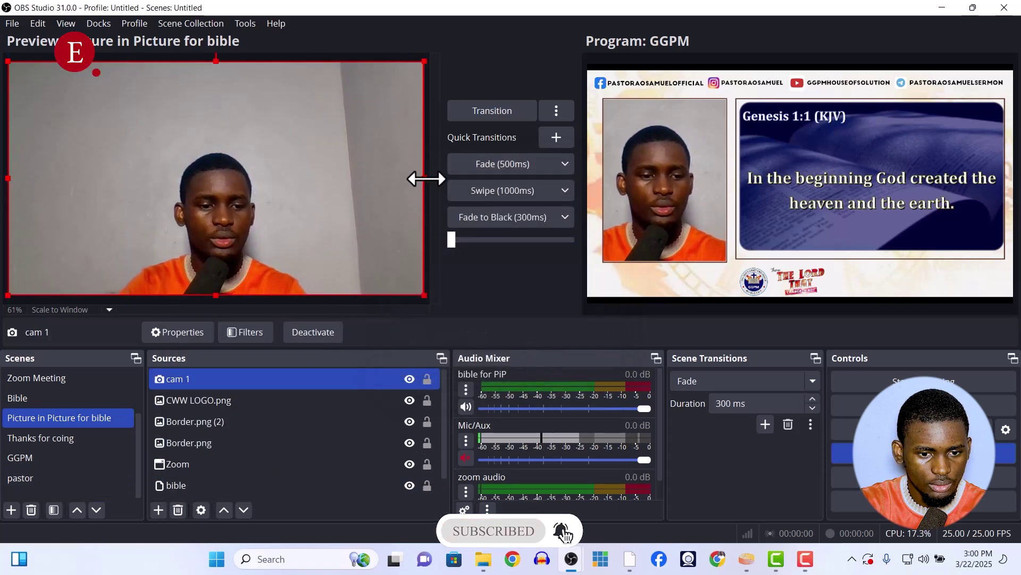
Crop both sides and the top of cam 1 around the speaker and move it over the portrait border
left_click_drag(426, 177, 286, 180)
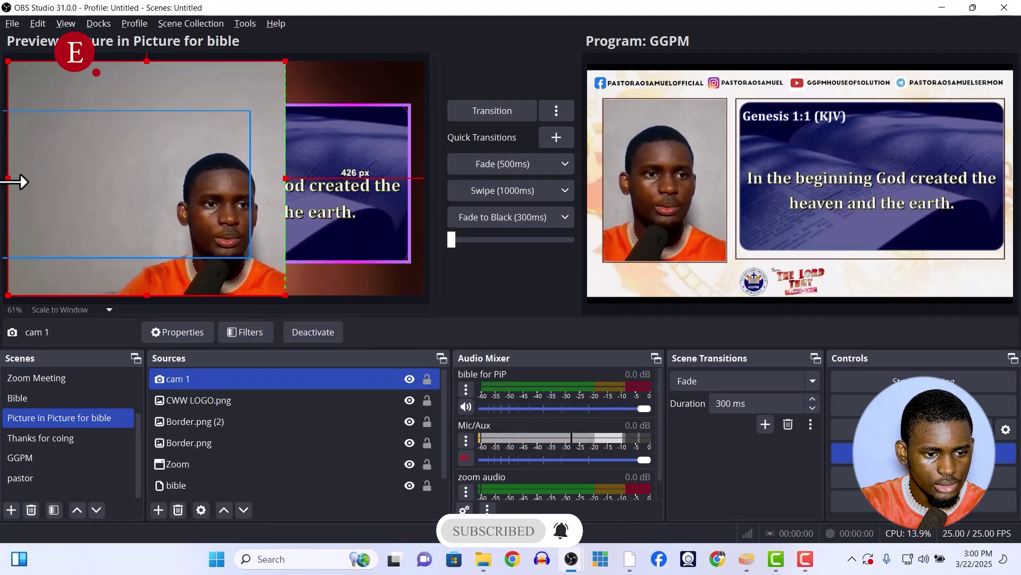
left_click_drag(8, 179, 166, 210)
left_click_drag(221, 73, 224, 141)
left_click_drag(251, 228, 130, 183)
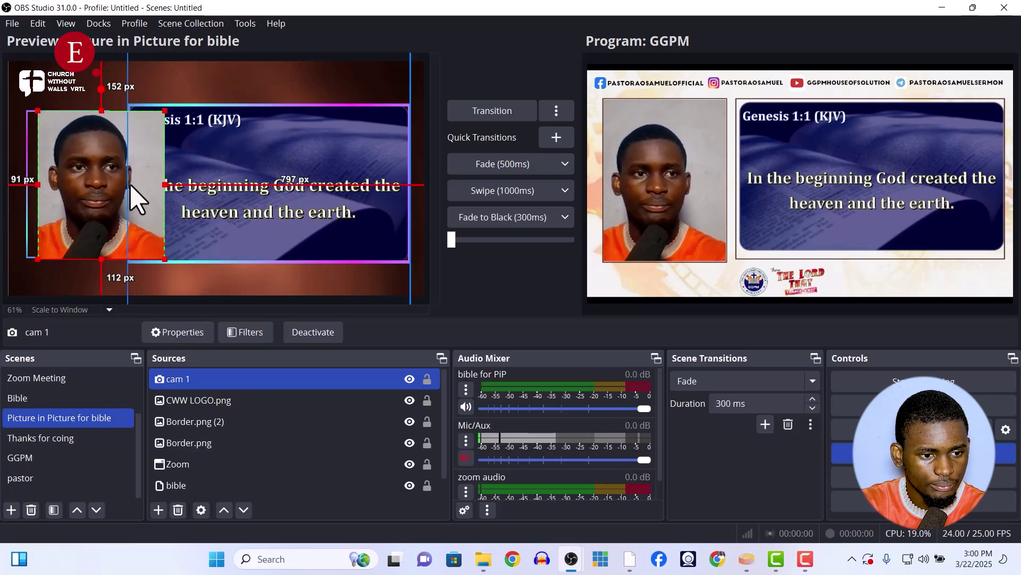
Nudge cam 1 to the portrait border's left edge, about 60 px from the canvas left and 143 px from its top
key("Left")
key("Left")
key("Left")
key("Left")
key("Left")
key("Left")
key("Left")
key("Left")
key("Left")
key("Left")
key("Left")
key("Left")
key("Left")
key("Left")
key("Left")
key("Left")
key("Left")
key("Left")
key("Left")
key("Left")
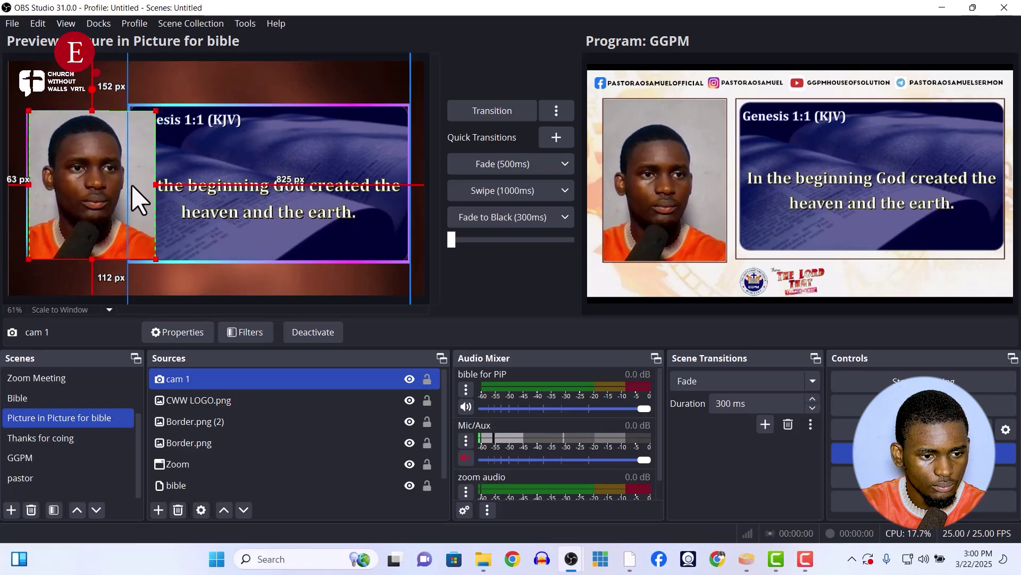
key("Left")
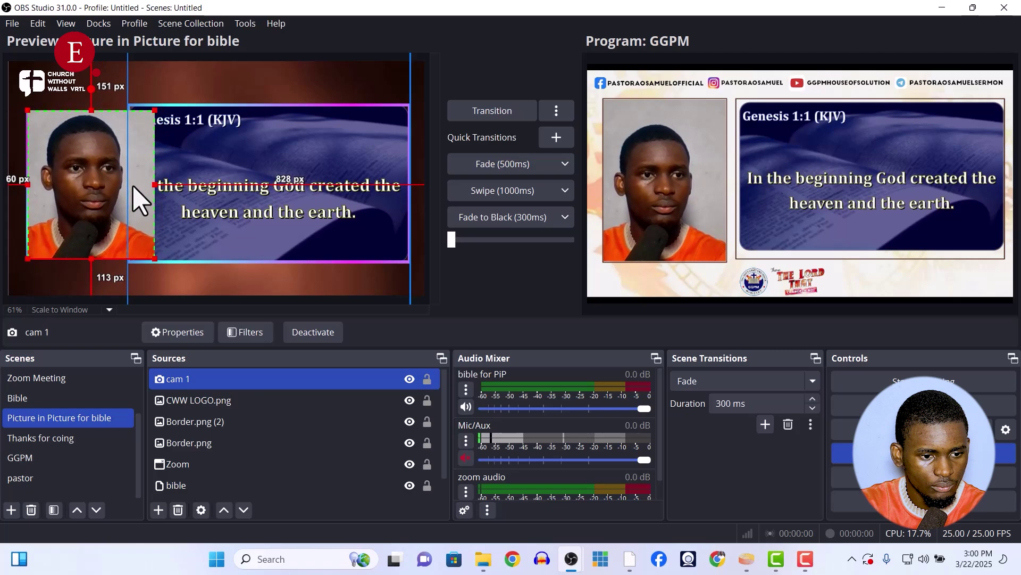
key("Up")
key("Up")
key("Up")
key("Up")
key("Up")
key("Up")
key("Up")
key("Up")
key("Up")
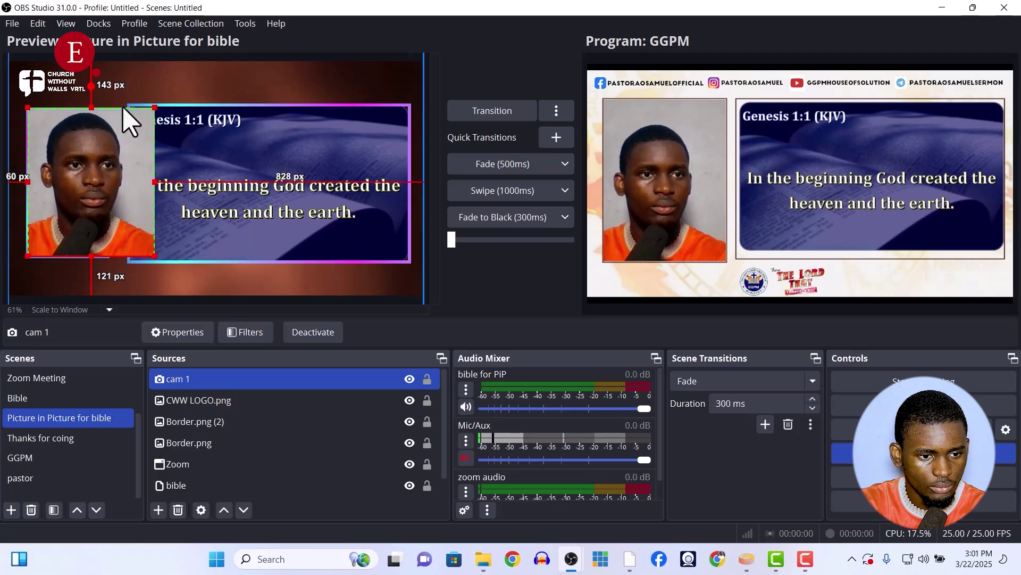
Shrink cam 1 and crop its right side to narrow it toward the portrait border's width, about 58 px from the canvas left
left_click_drag(94, 107, 108, 136)
left_click_drag(143, 195, 121, 195)
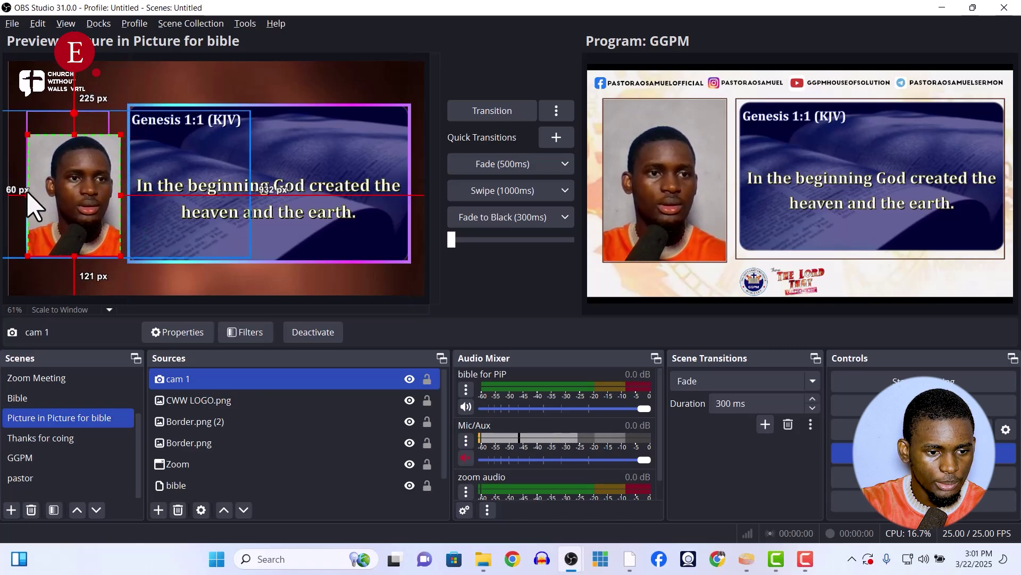
left_click(32, 202)
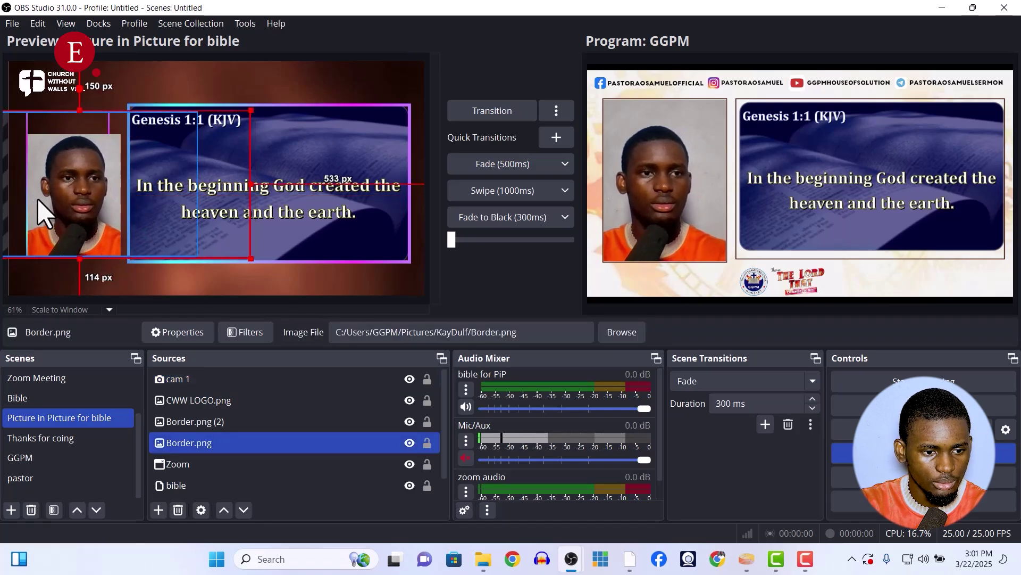
left_click(38, 200)
left_click(79, 196)
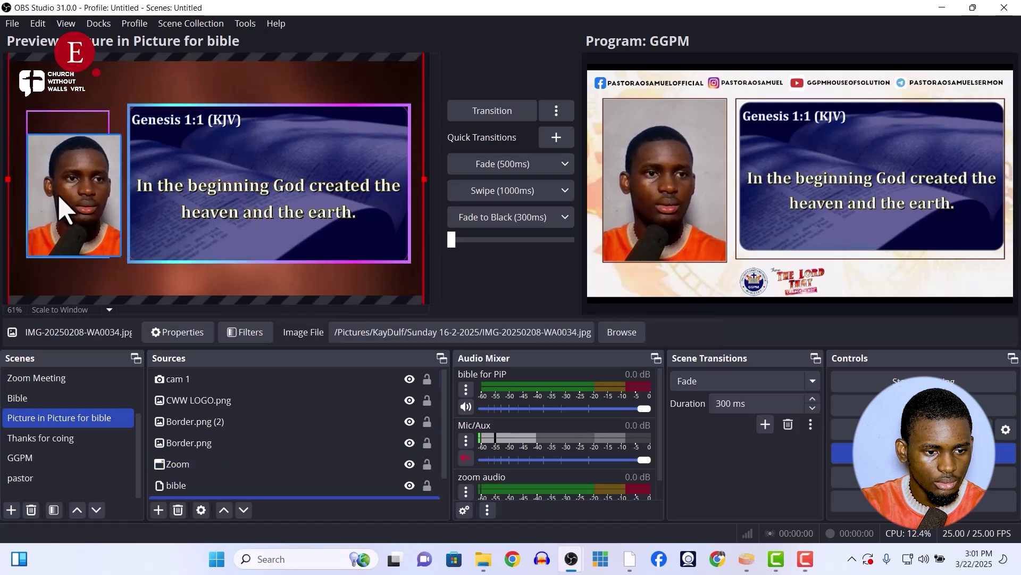
left_click(60, 198)
left_click_drag(26, 194, 55, 192)
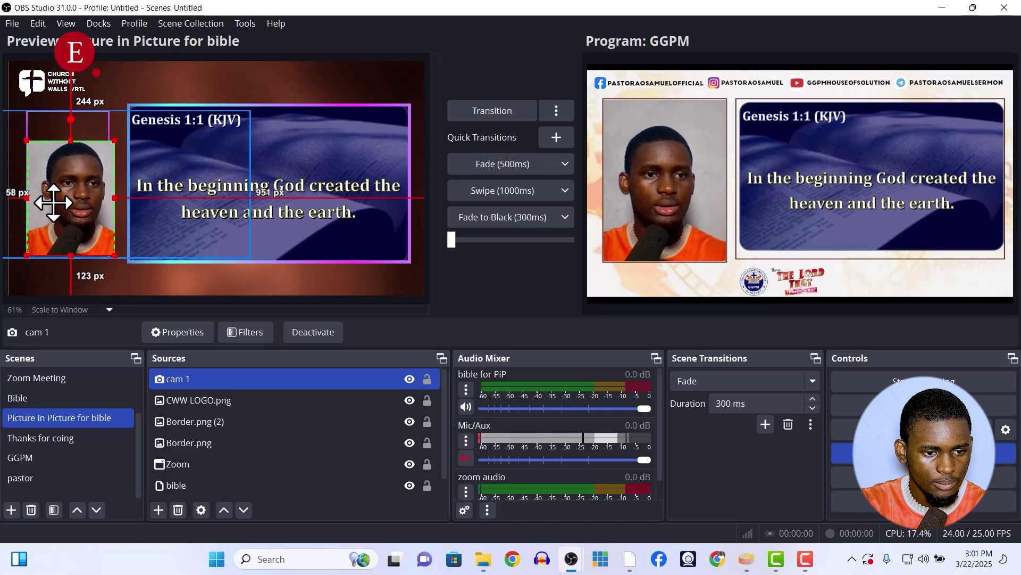
Extend cam 1's top to the portrait border, about 150 px from the canvas top, and nudge it to 37 px from the canvas left
left_click_drag(73, 141, 77, 110)
key("Left")
key("Left")
key("Left")
key("Left")
key("Left")
key("Left")
key("Left")
key("Left")
key("Left")
key("Left")
key("Left")
key("Left")
key("Left")
key("Left")
key("Left")
key("Left")
key("Left")
key("Left")
key("Left")
key("Left")
key("Left")
key("Left")
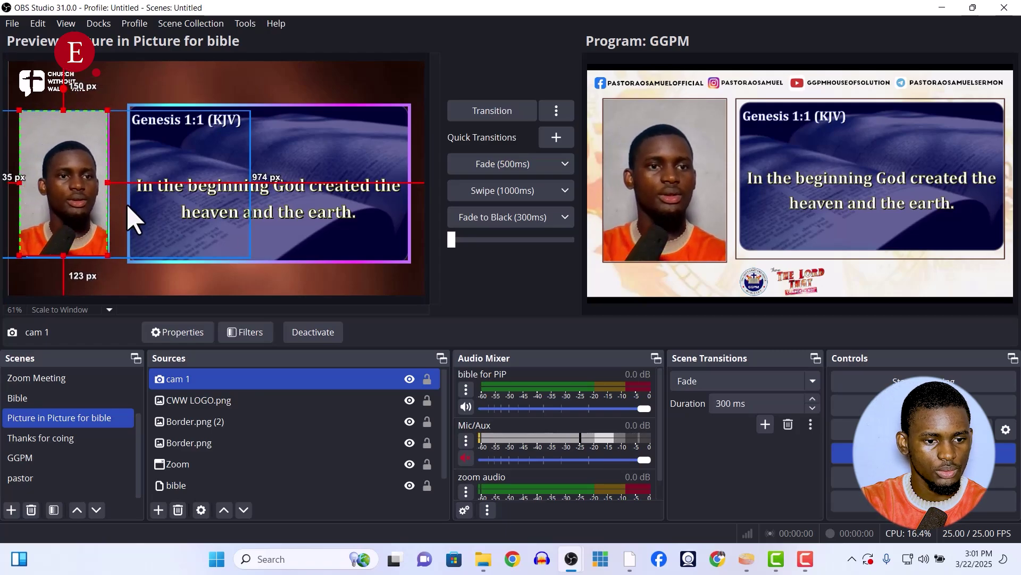
key("Right")
key("Right")
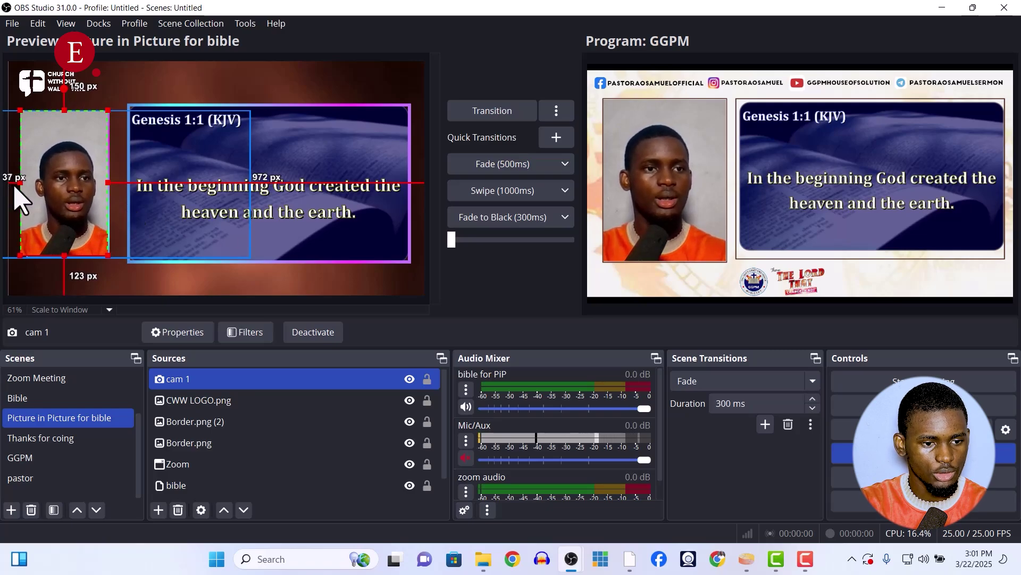
Crop cam 1's left side to the portrait border, about 61 px from the canvas left, and fade the scene to program and back
left_click_drag(20, 182, 27, 188)
left_click(529, 166)
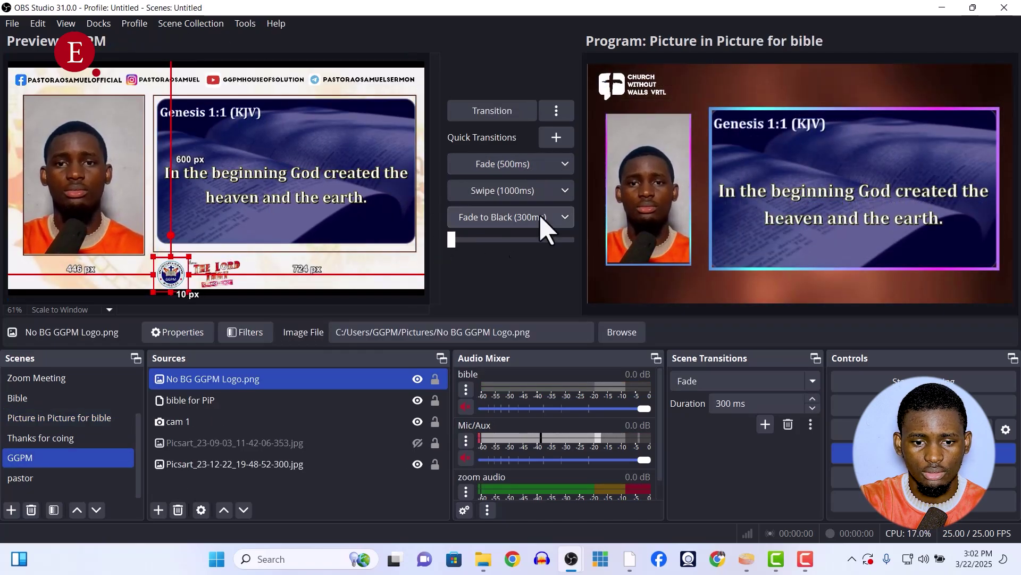
left_click(543, 169)
Lower cam 1 slightly to 153 px from the canvas top and recheck the scene by fading it to program and back
left_click(83, 234)
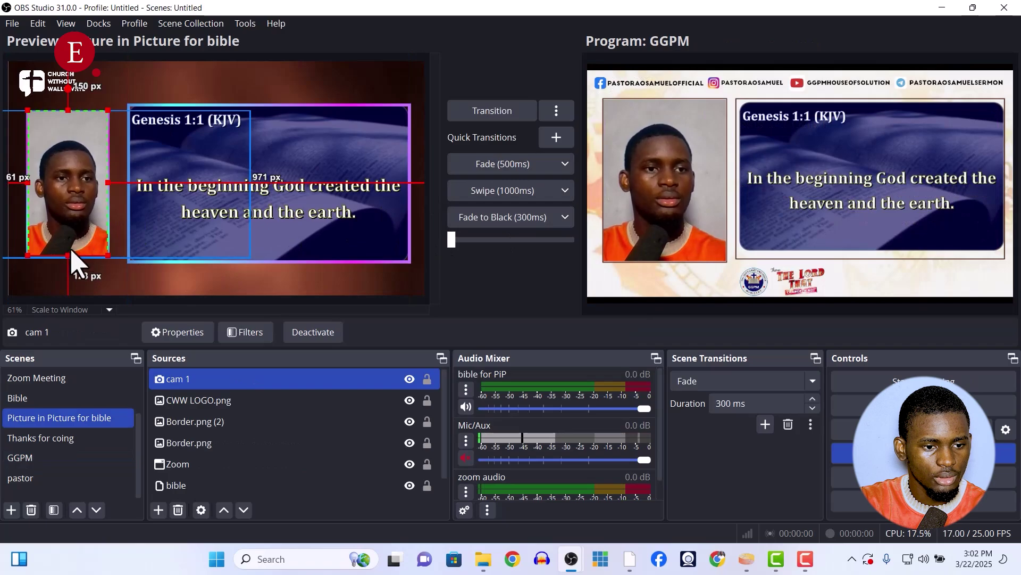
left_click(83, 186)
left_click(82, 186)
left_click(83, 186)
left_click(82, 186)
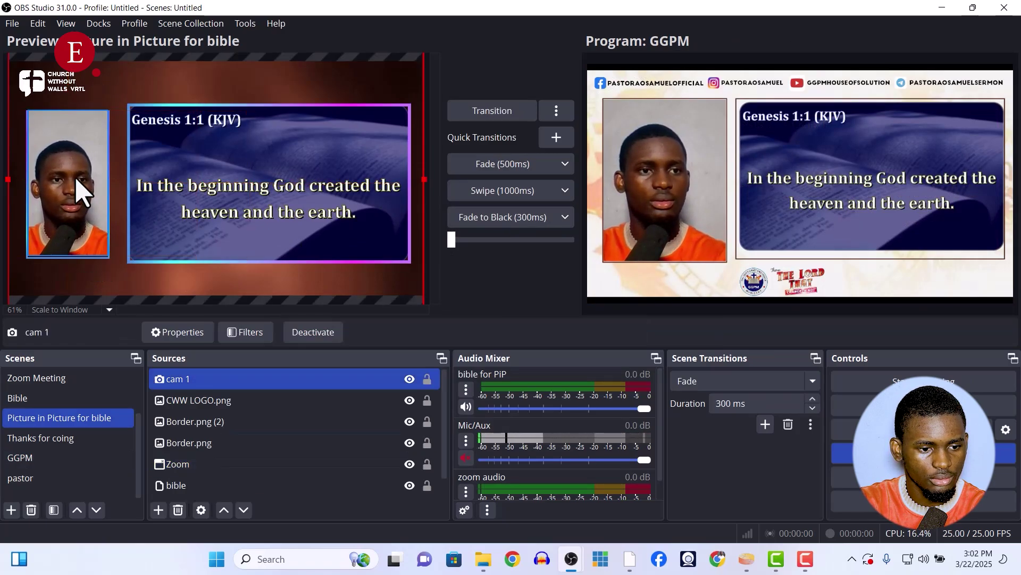
left_click(83, 186)
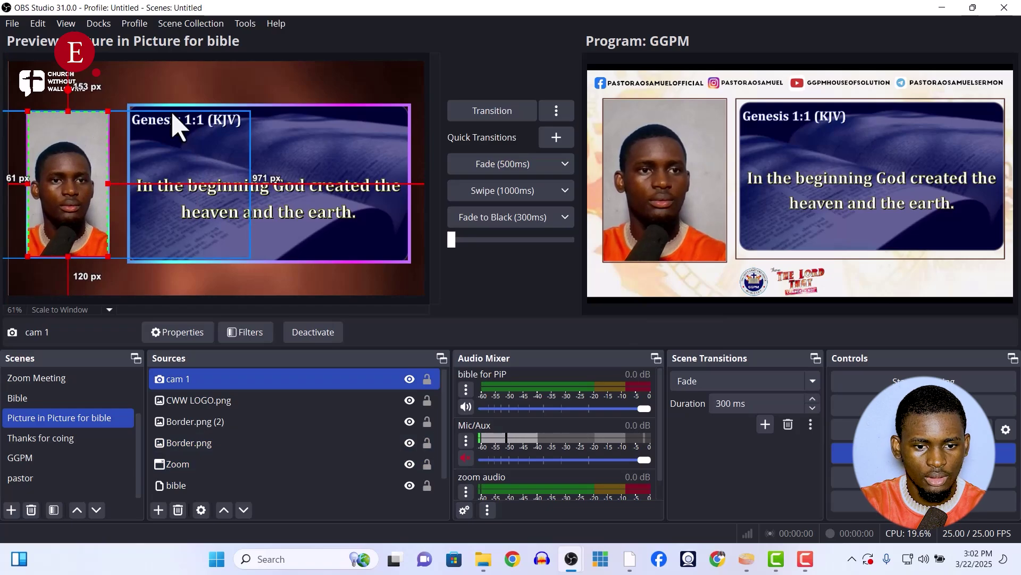
left_click(486, 173)
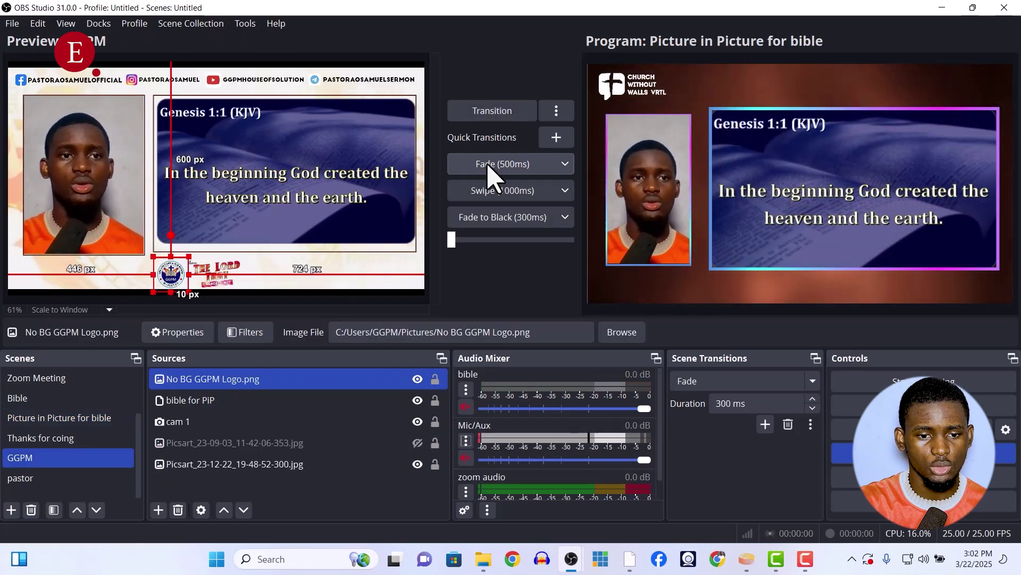
left_click(488, 166)
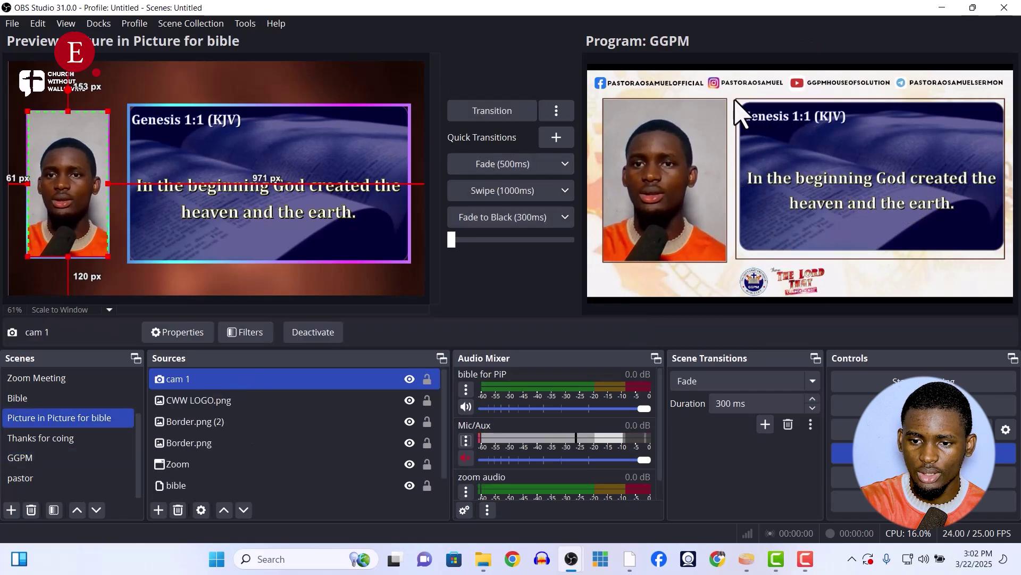